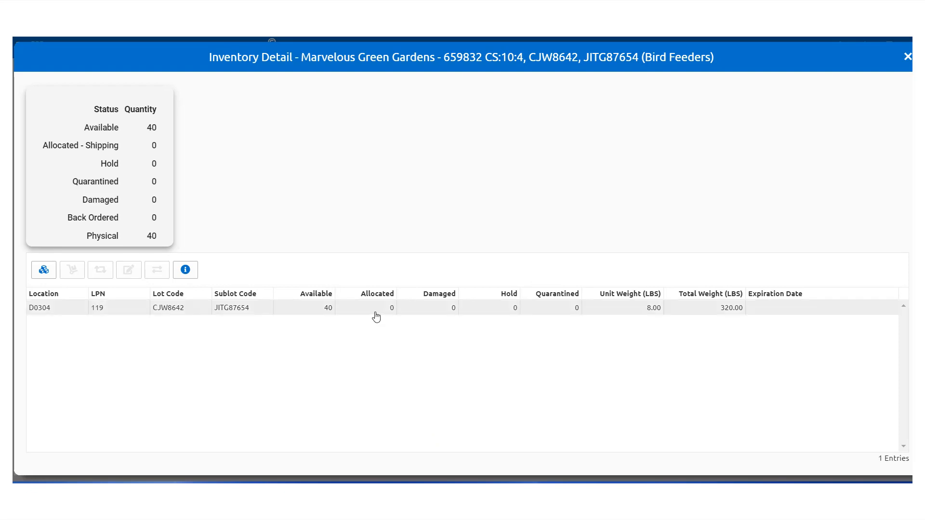
Adjust the Bird Feeders quantity on LPN 119 at location D0304 to 38 with the note "CRUSHED PRODUCT" and save it
click(376, 317)
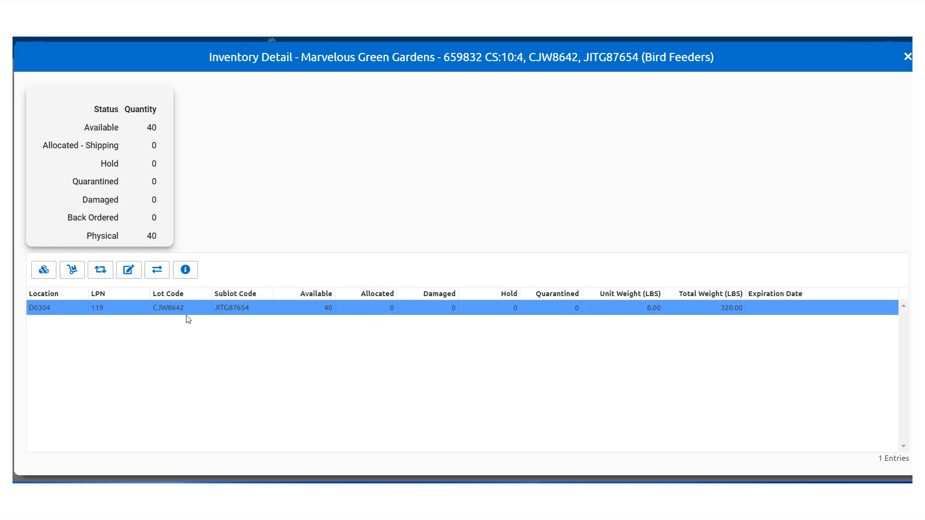
click(48, 271)
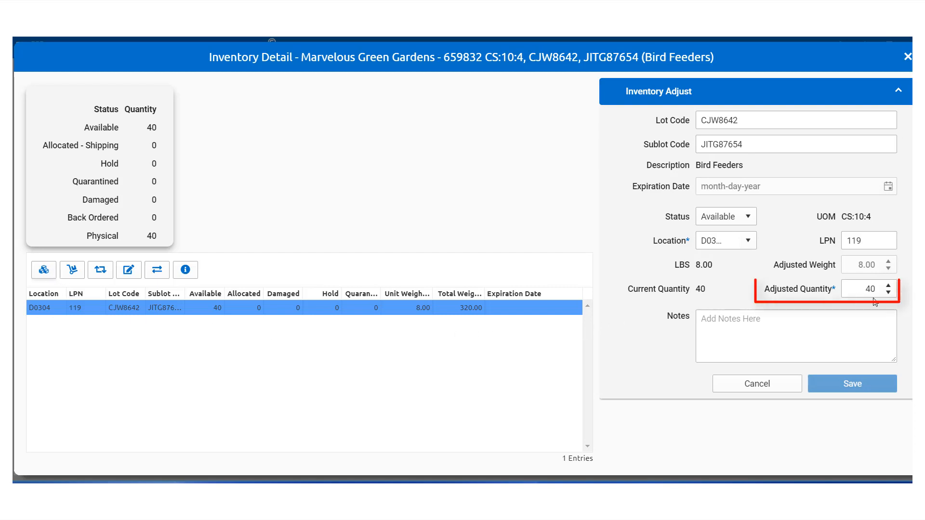
click(889, 292)
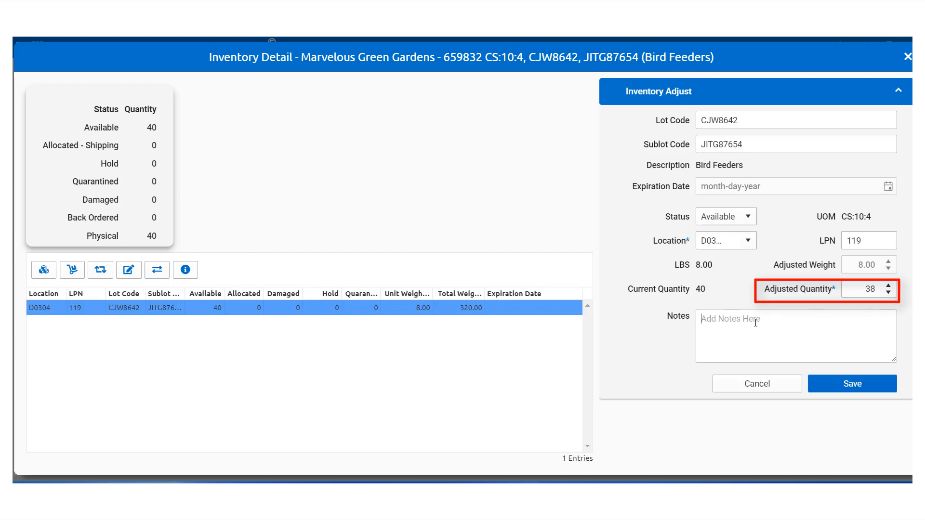
text(CRUSHED PRODUCT)
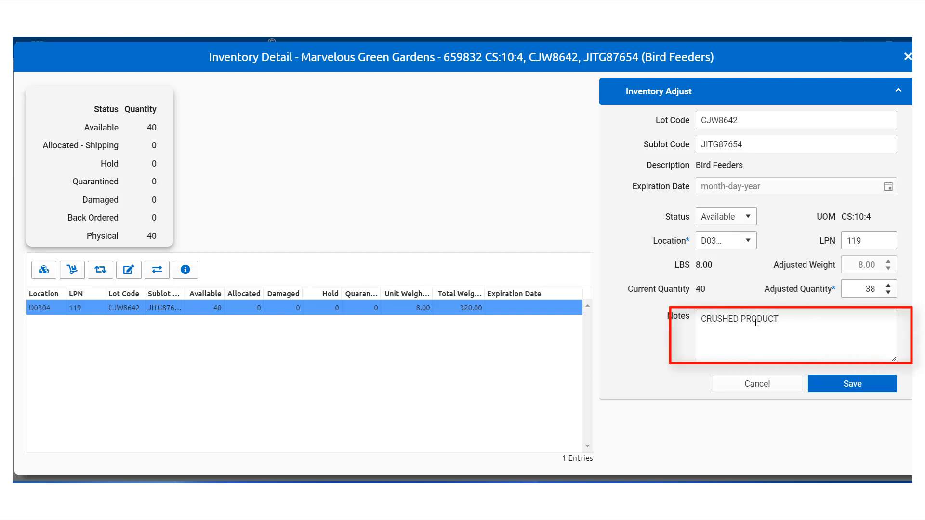
click(833, 383)
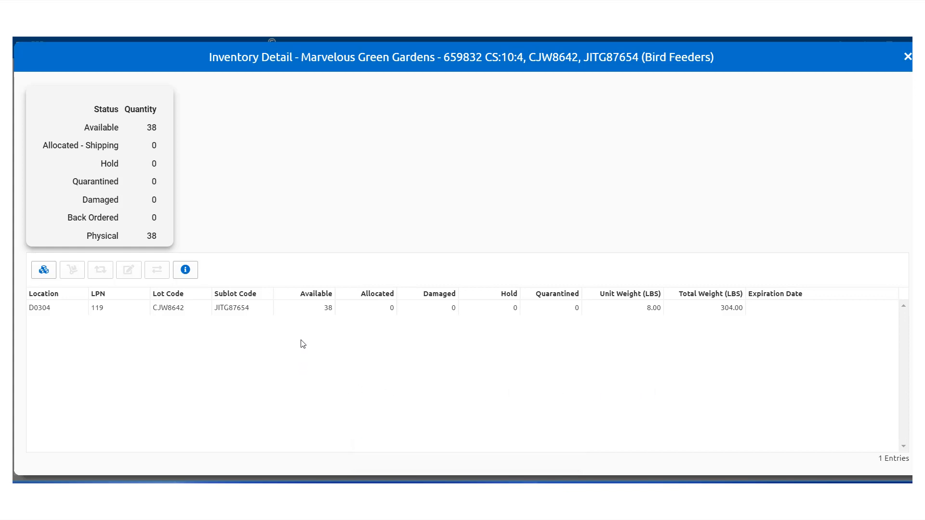
click(305, 314)
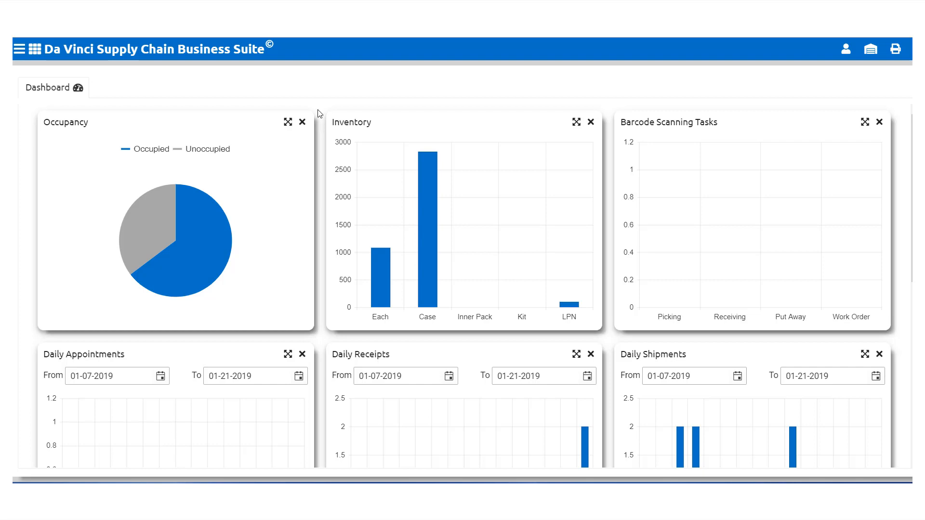
Open Shipping Orders and set the search account to Marvelous Green Gardens
click(21, 50)
mouse_move(91, 72)
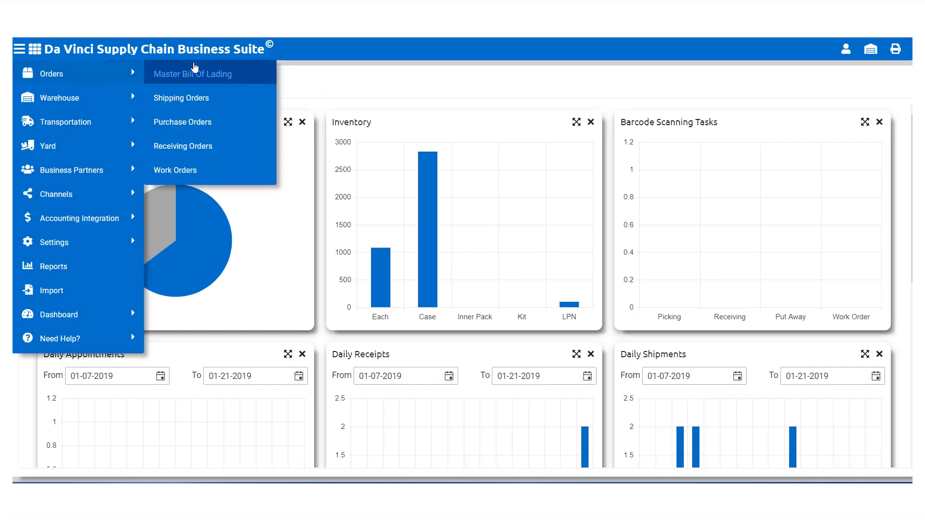
click(202, 99)
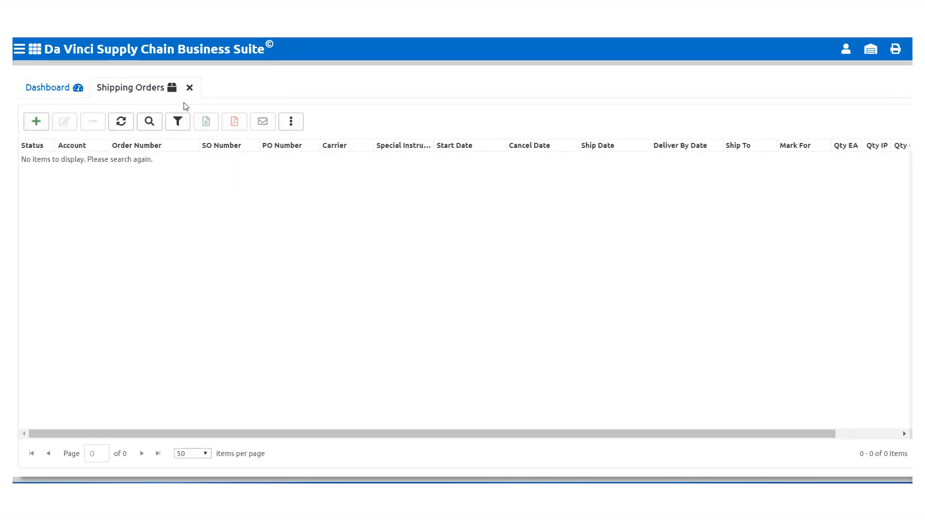
click(149, 121)
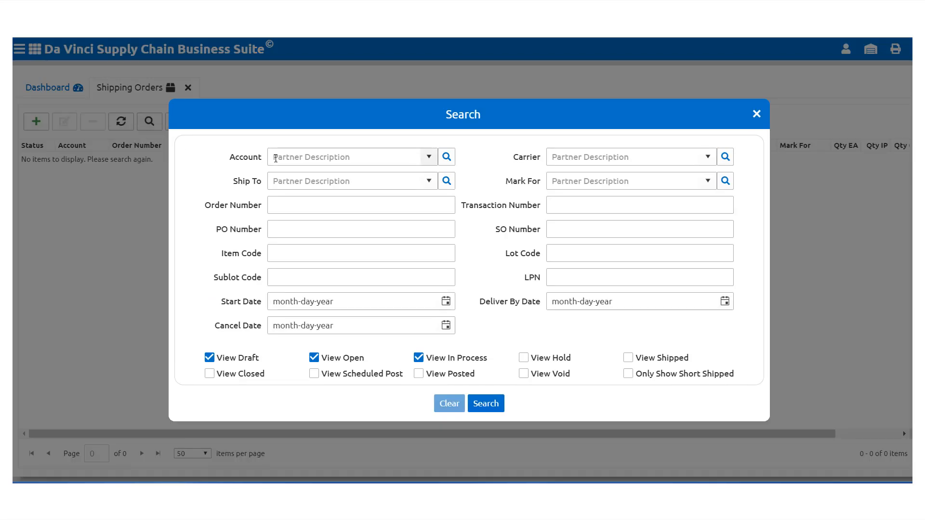
click(281, 158)
text(MAR)
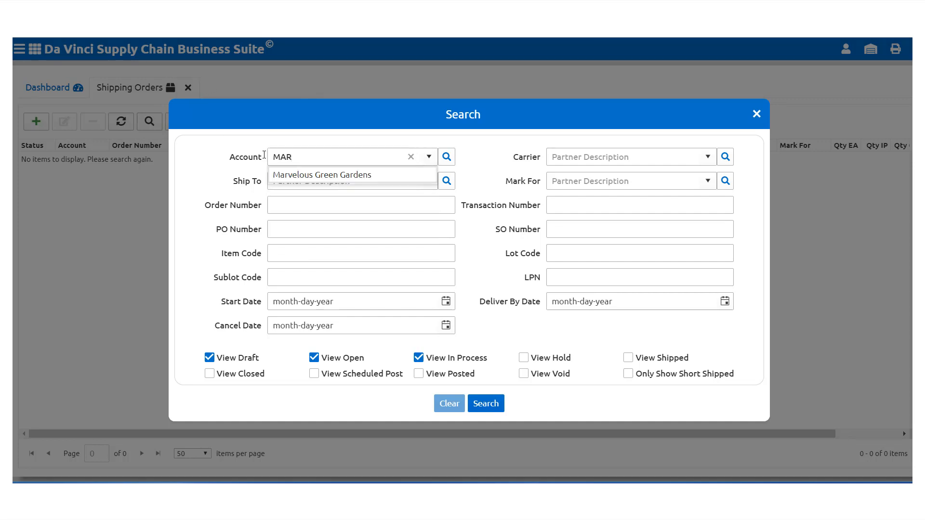
click(314, 181)
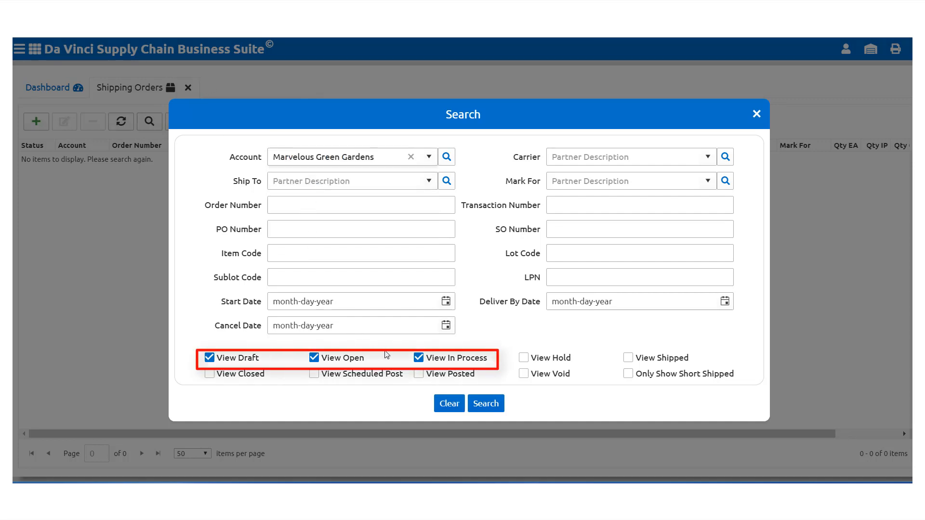
Exclude draft, open and in-process orders, include only posted ones, and run the shipping order search
click(418, 359)
click(315, 361)
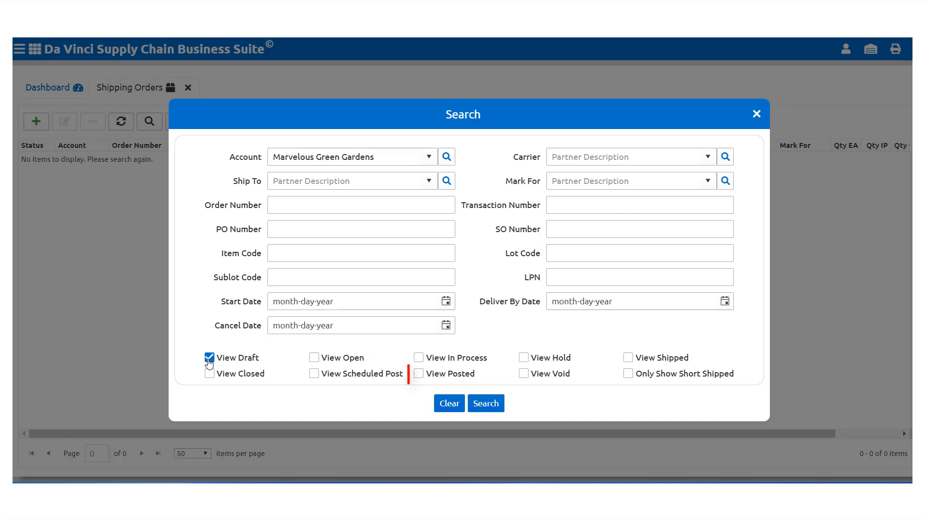
click(212, 361)
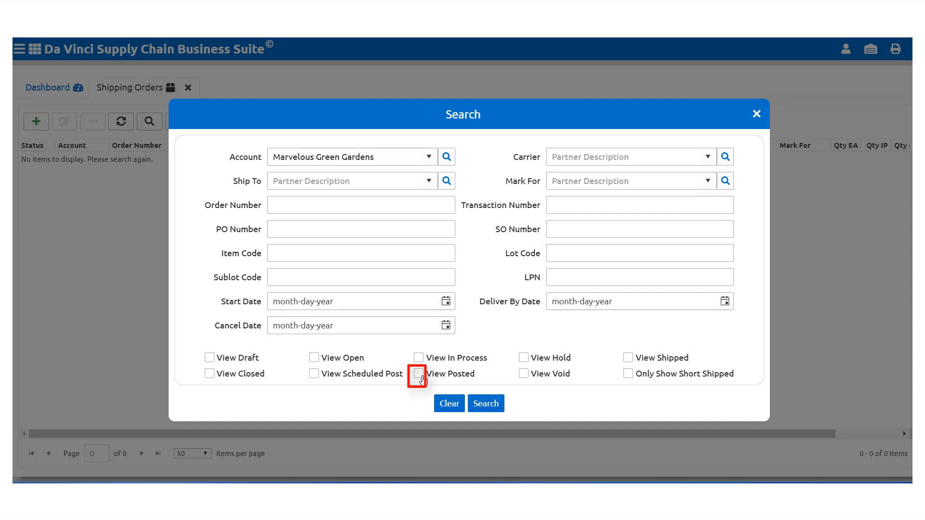
click(420, 376)
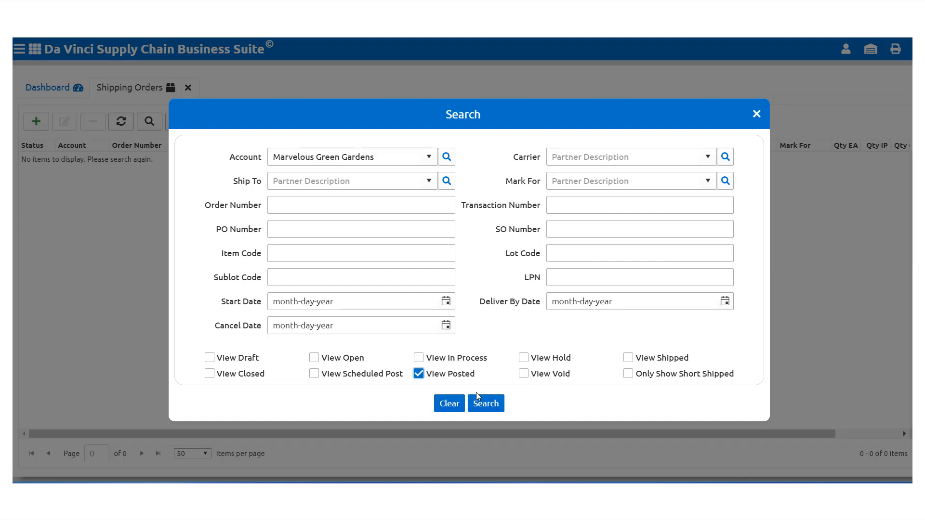
click(482, 409)
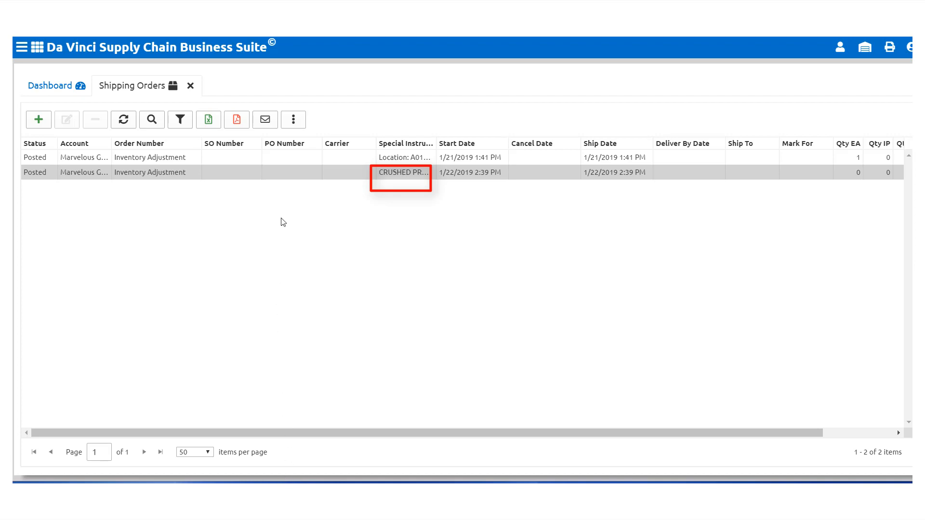
Open the posted inventory adjustment order with the "CRUSHED PRODUCT" instruction and view its line entries
double_click(298, 184)
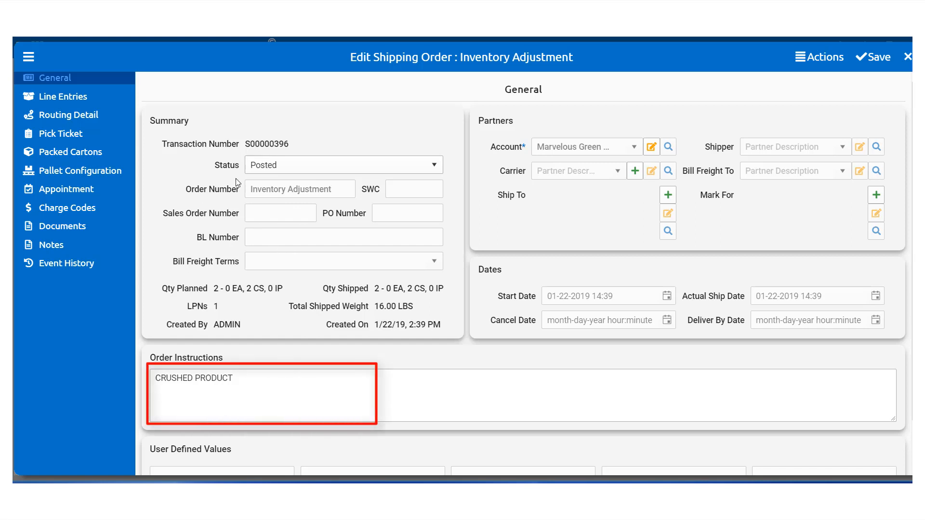
click(89, 100)
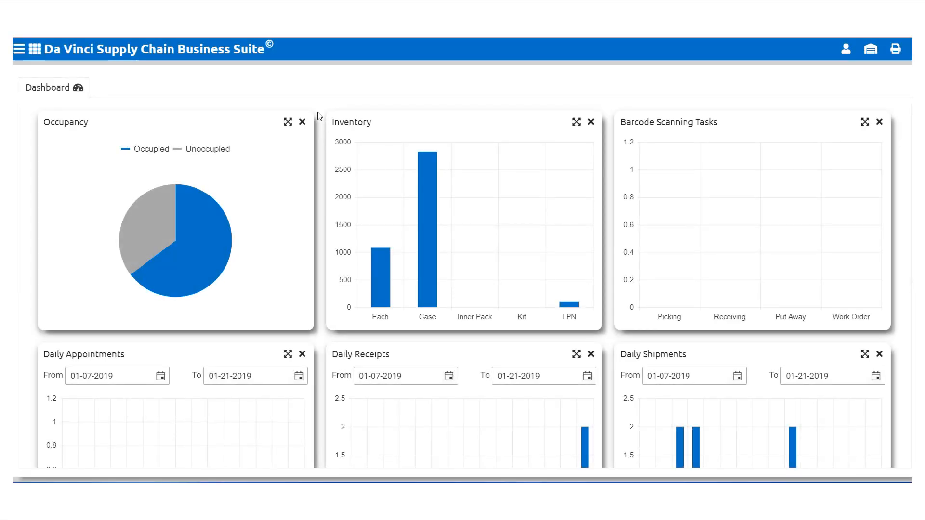
Open Item Inventory and search for available items of the Marvelous Green Gardens account
click(19, 50)
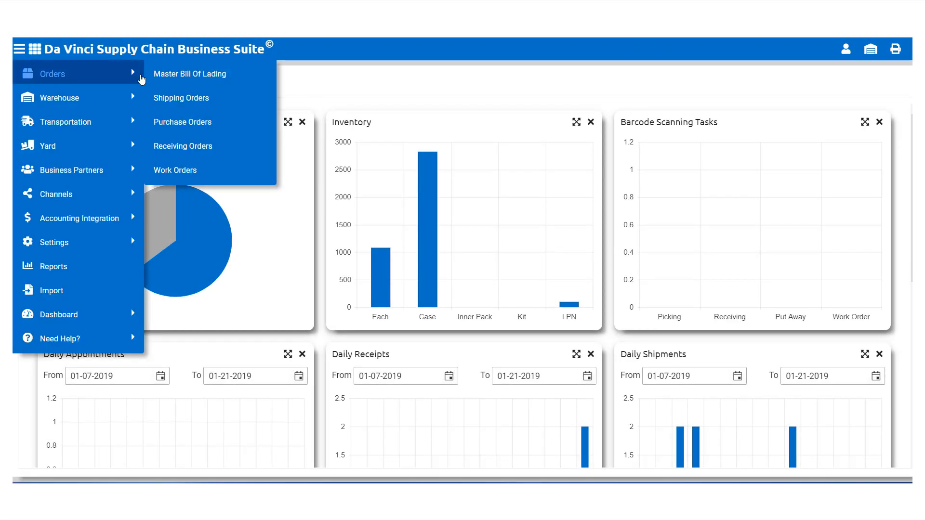
mouse_move(132, 97)
click(188, 251)
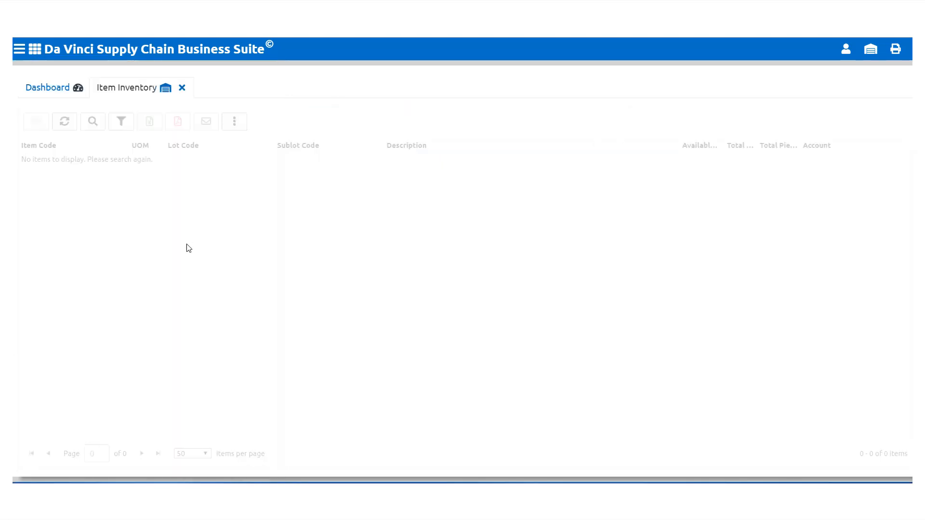
click(92, 122)
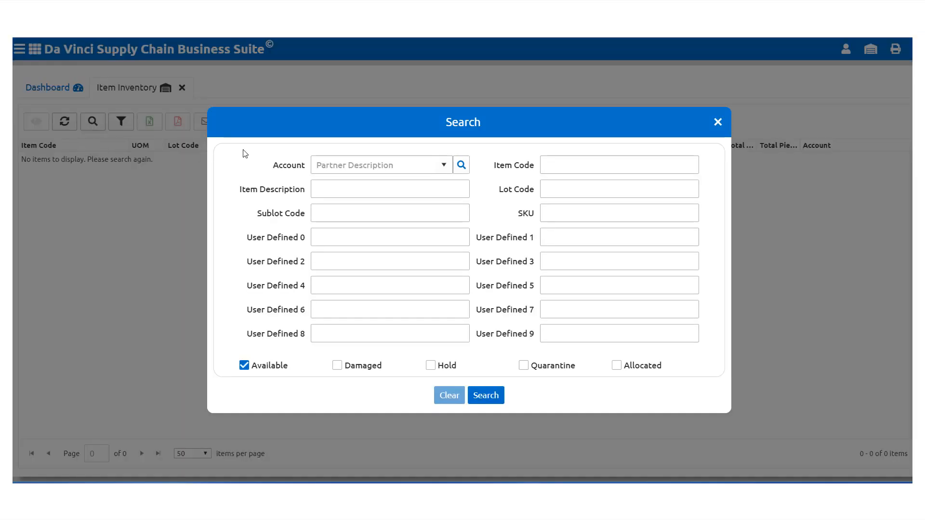
click(343, 168)
text(Marvel)
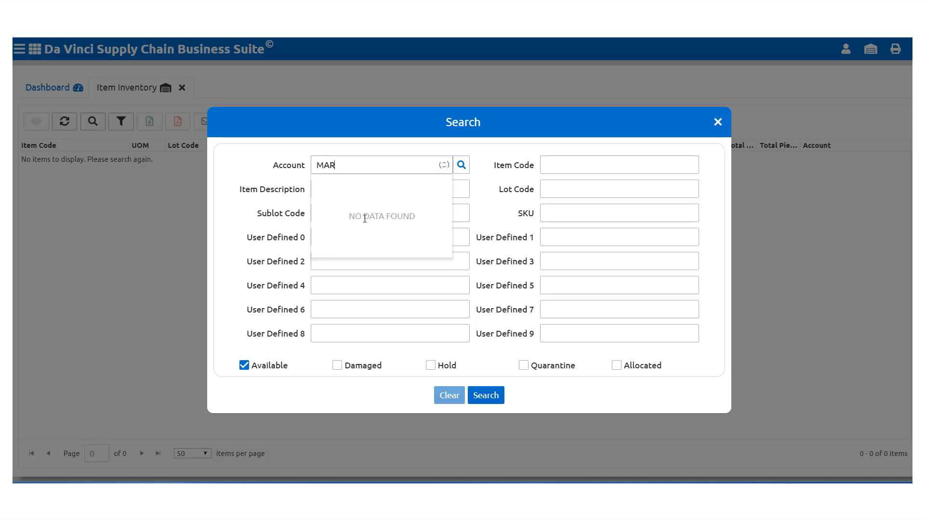
click(417, 184)
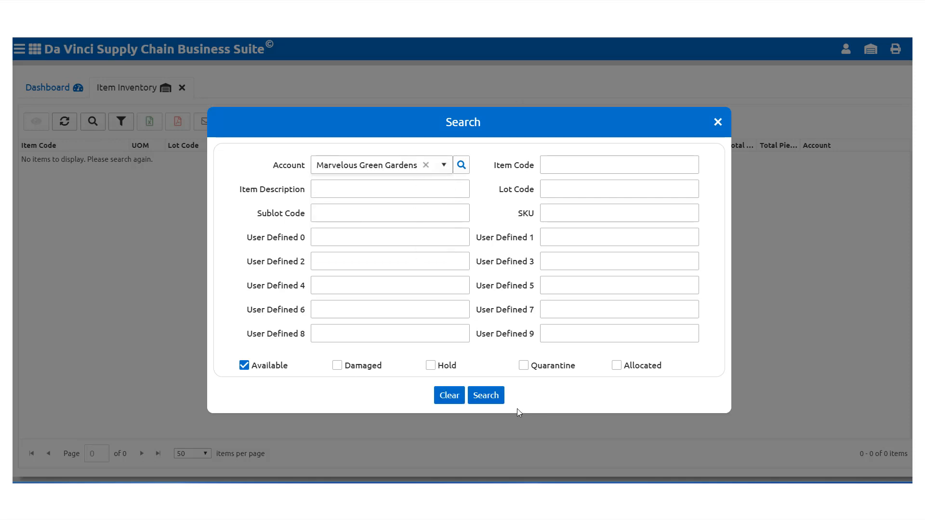
click(490, 402)
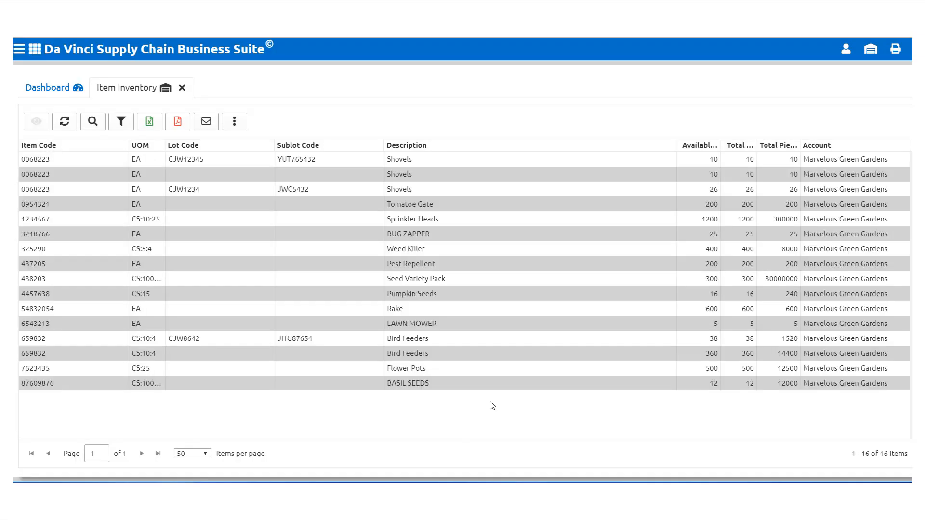
Adjust LPN 119 of the Bird Feeders with lot code CJW8642 to a quantity of 40, save, and close the inventory detail
double_click(349, 346)
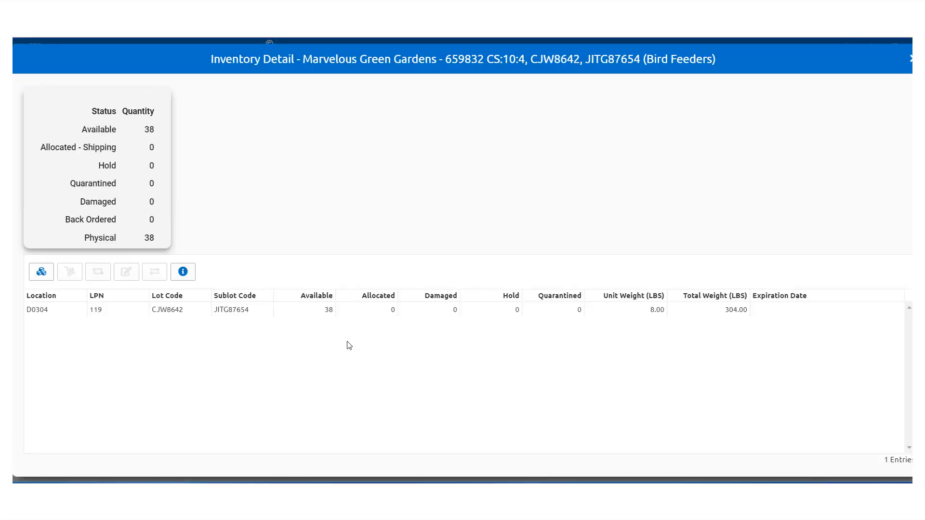
click(149, 310)
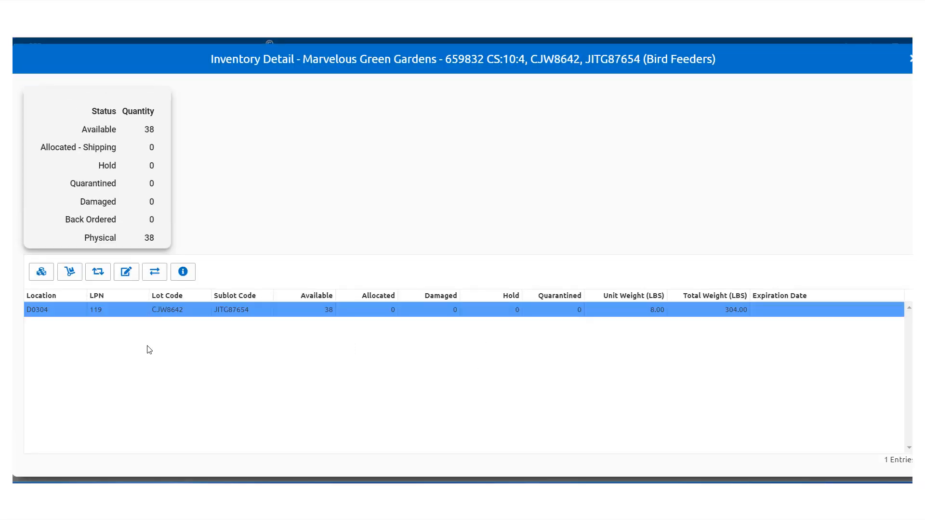
click(41, 273)
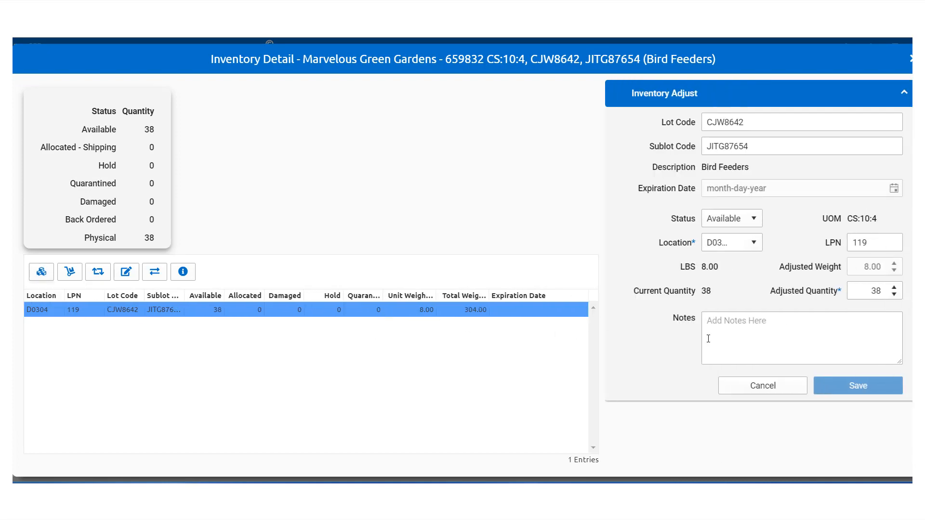
click(895, 287)
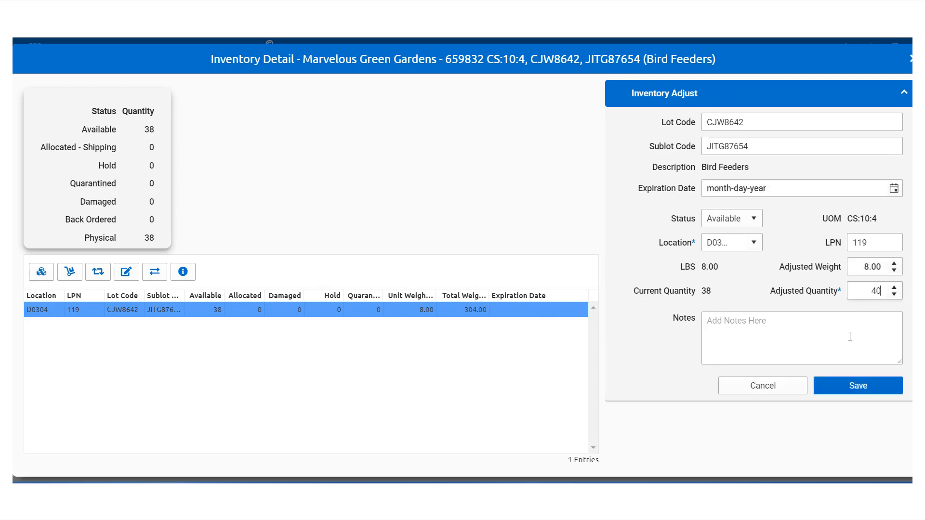
click(860, 388)
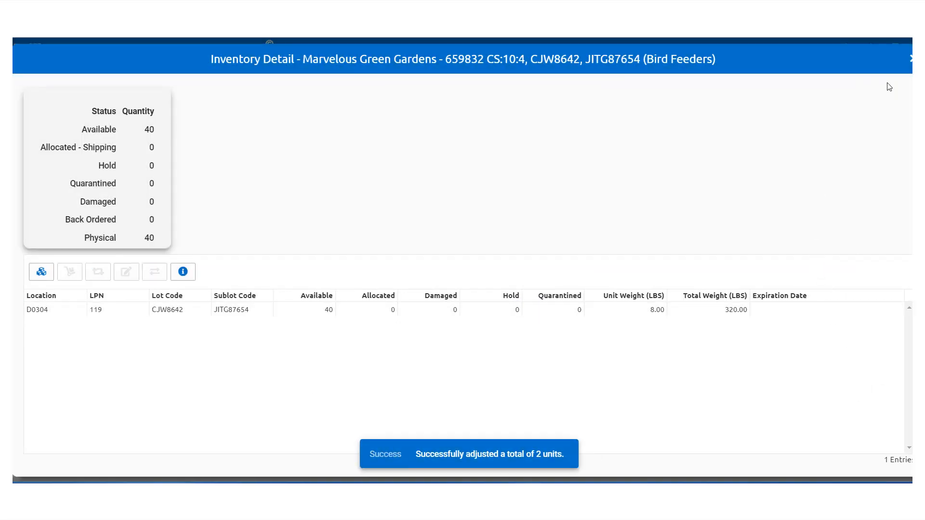
click(911, 59)
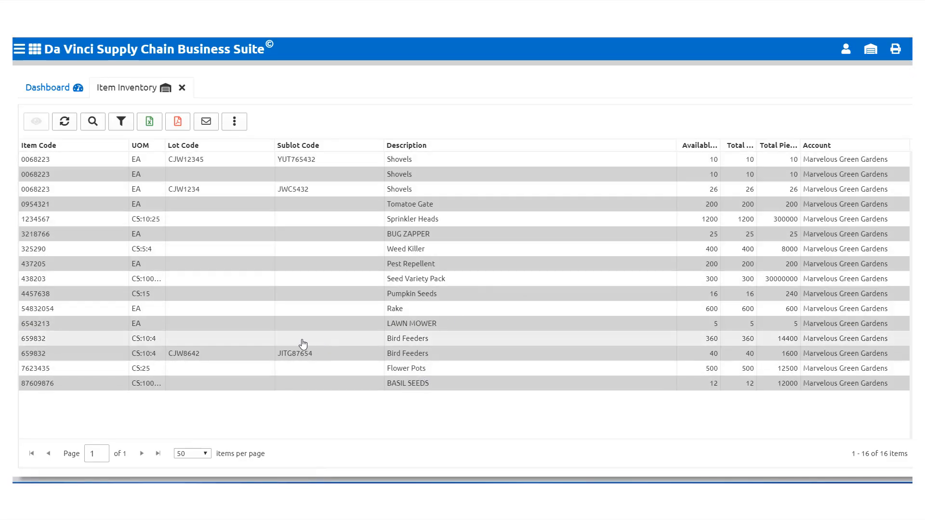
For the Bird Feeders without a lot code, adjust LPN 127 at location E3400 to 42 with the note "MISMARKED" and save
double_click(259, 343)
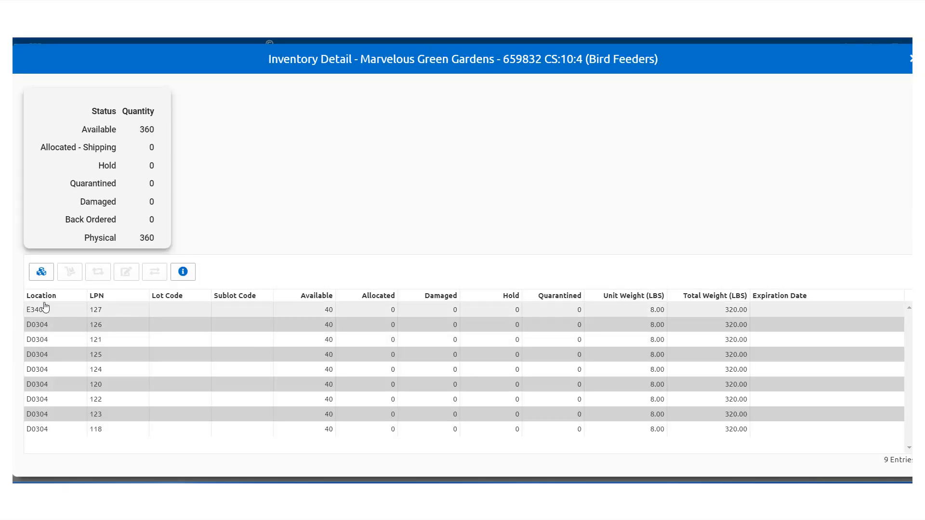
click(192, 311)
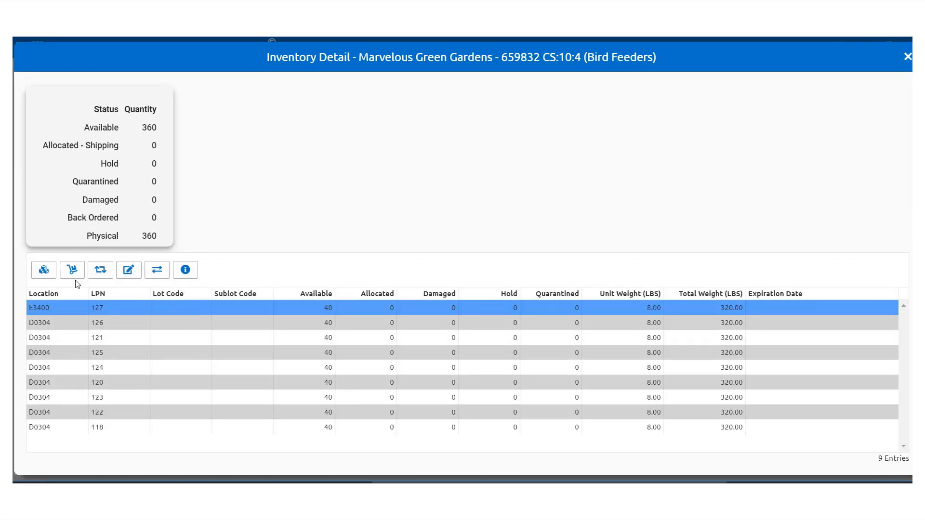
click(44, 269)
click(888, 285)
click(888, 285)
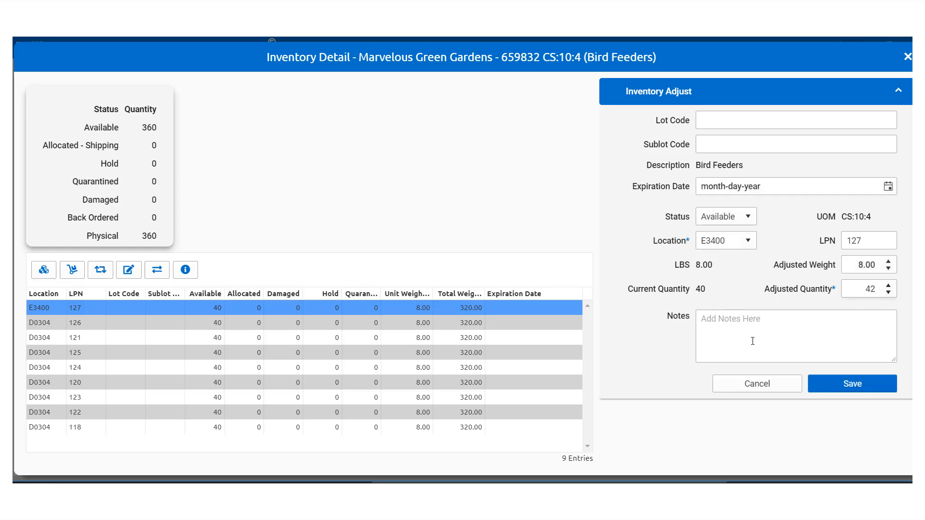
text(MISMARKED)
click(841, 389)
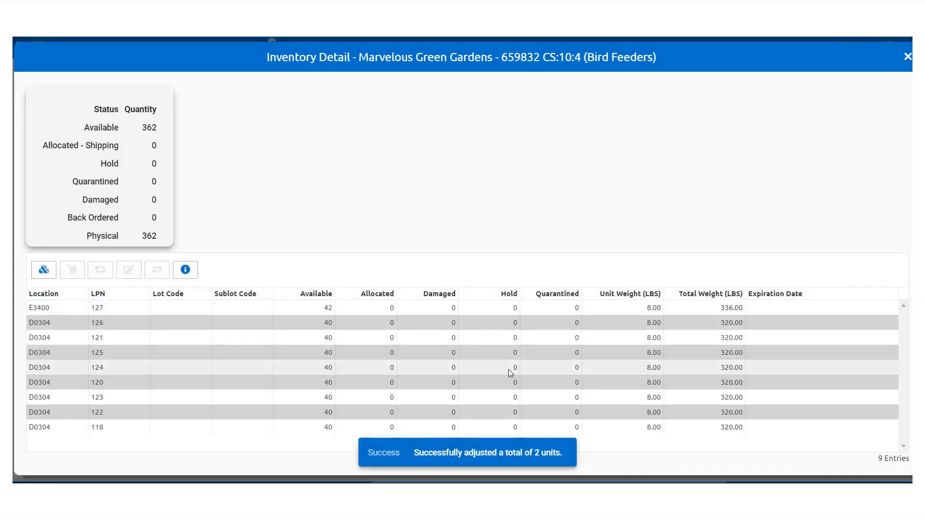
Adjust LPN 122 of the Bird Feeders at location D0304 to a quantity of 43 with the note "ADD 3" and save
double_click(186, 413)
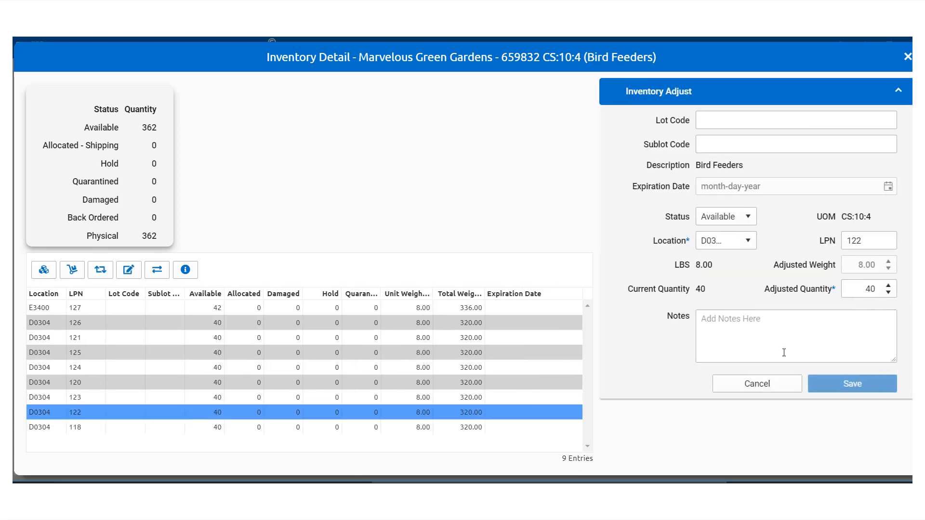
click(889, 285)
click(888, 285)
click(889, 285)
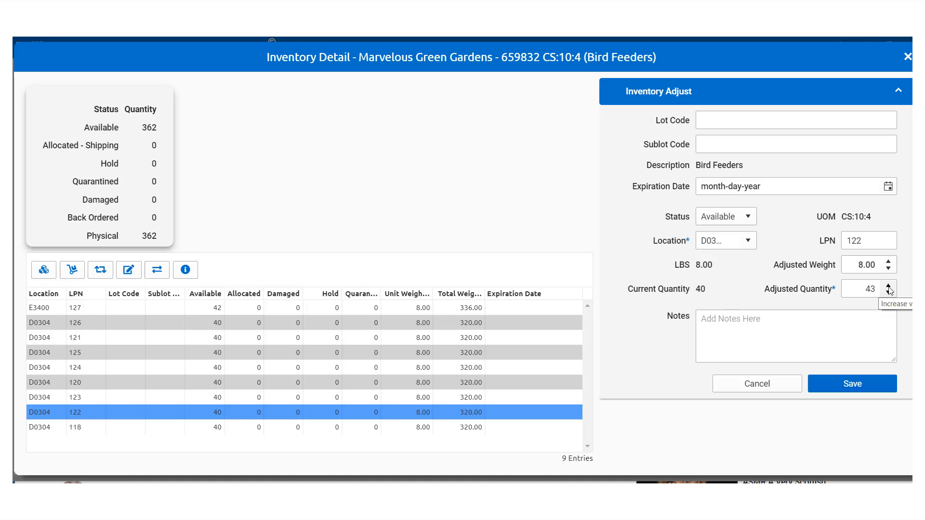
click(797, 326)
text(ADD 3)
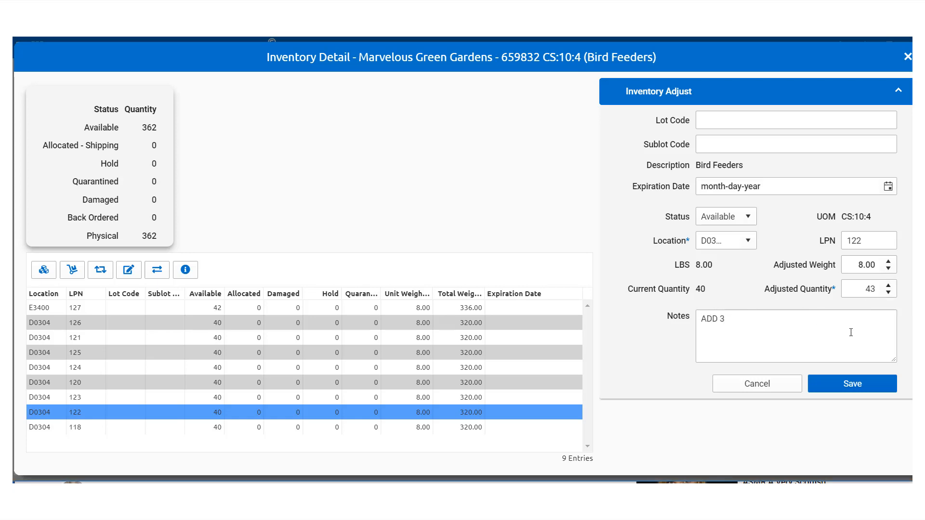
click(845, 382)
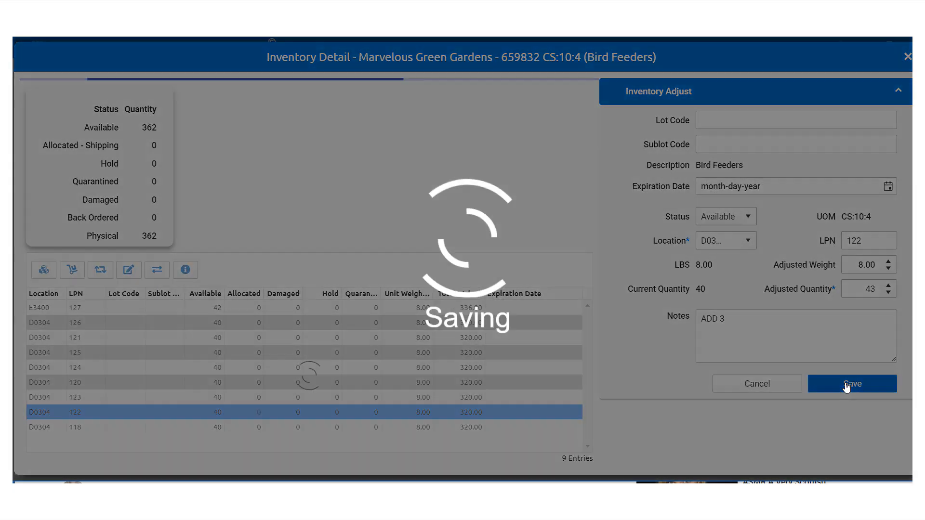
Adjust LPN 118 of the Bird Feeders at location D0304 to a quantity of 45 with the note "+5" and save
click(42, 272)
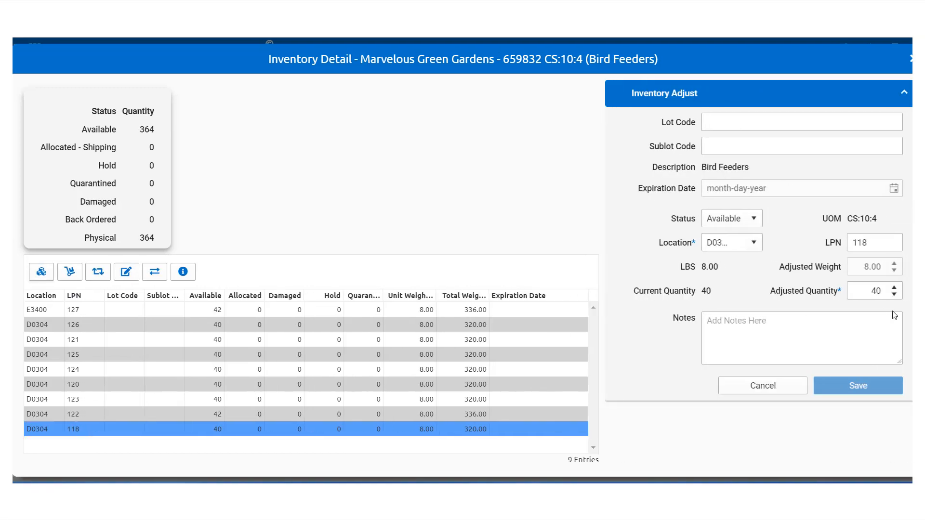
click(894, 286)
click(861, 330)
text(+5)
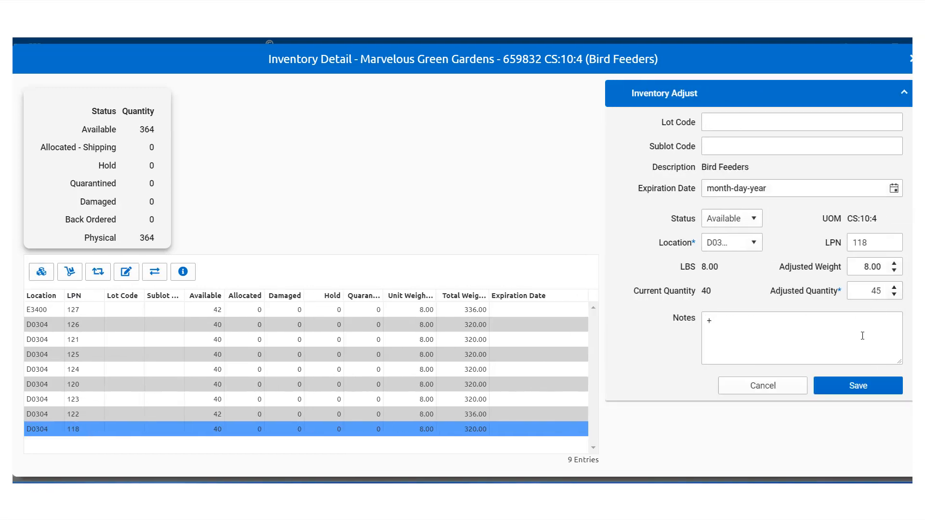
click(866, 392)
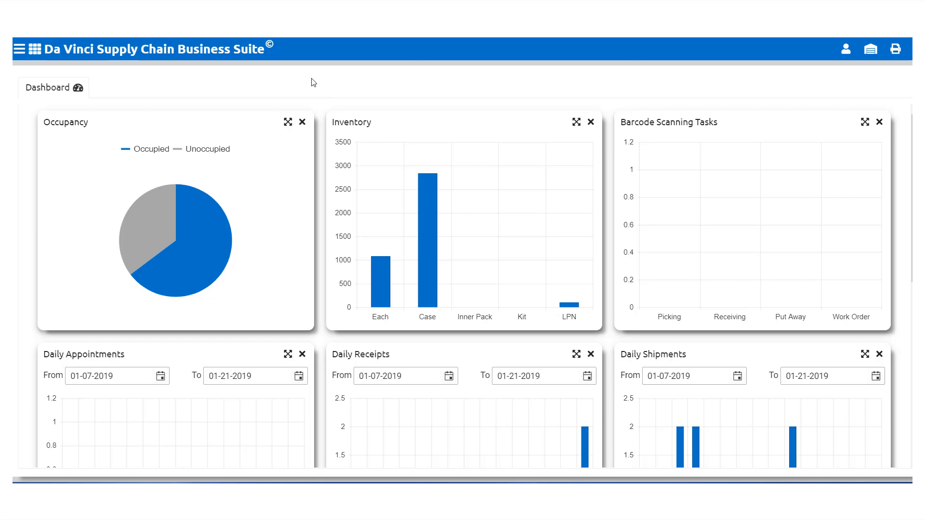
Open Receiving Orders and set the order search to the Marvelous Green Gardens account
click(18, 49)
mouse_move(25, 73)
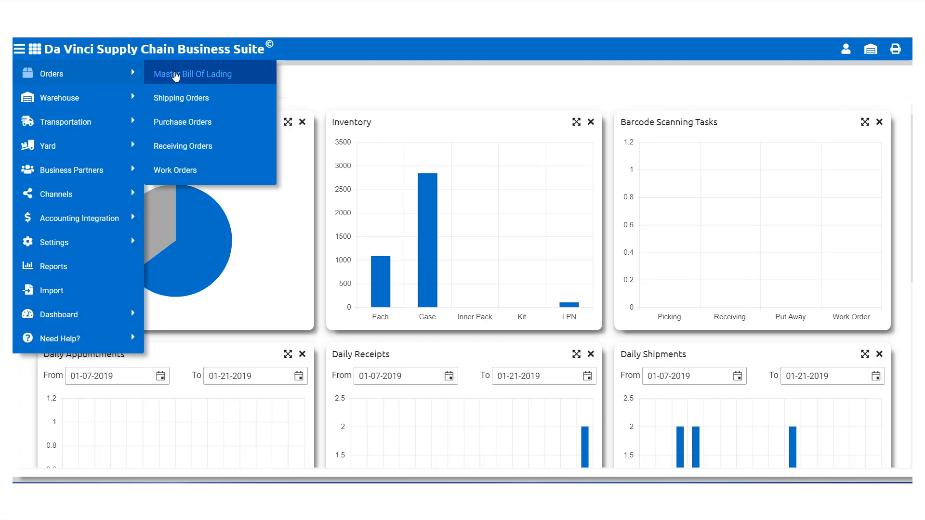
click(185, 146)
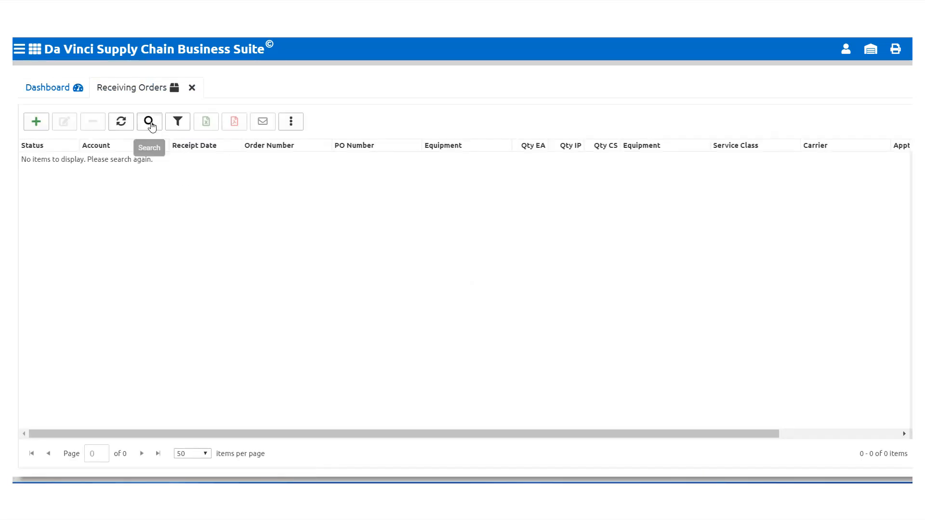
click(151, 124)
click(348, 191)
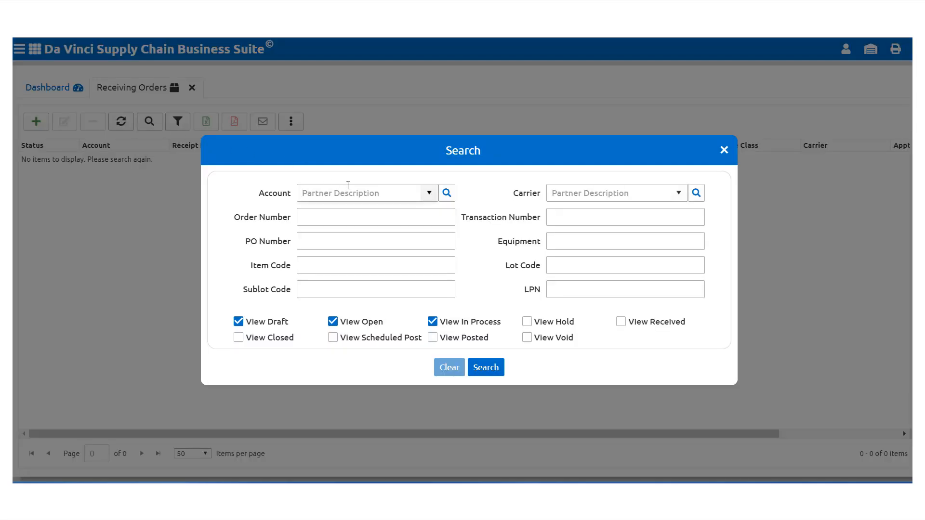
text(MAR)
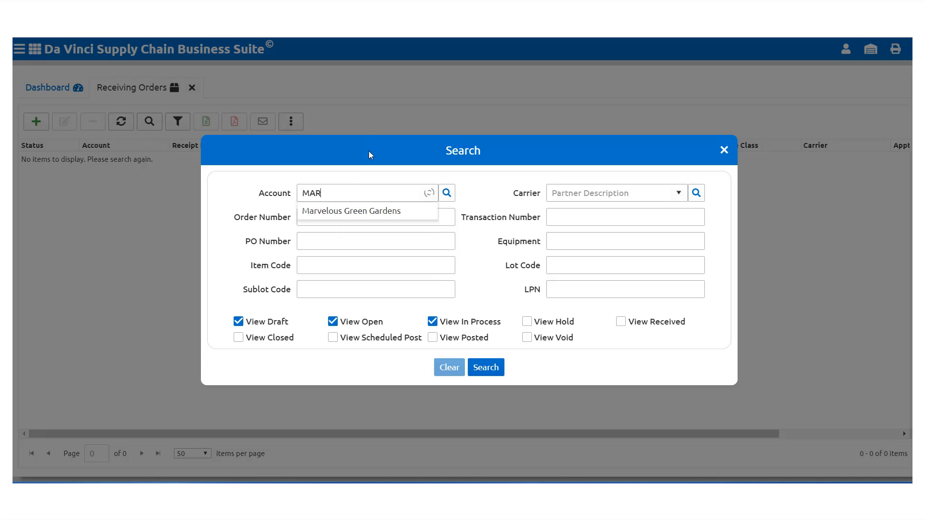
click(371, 212)
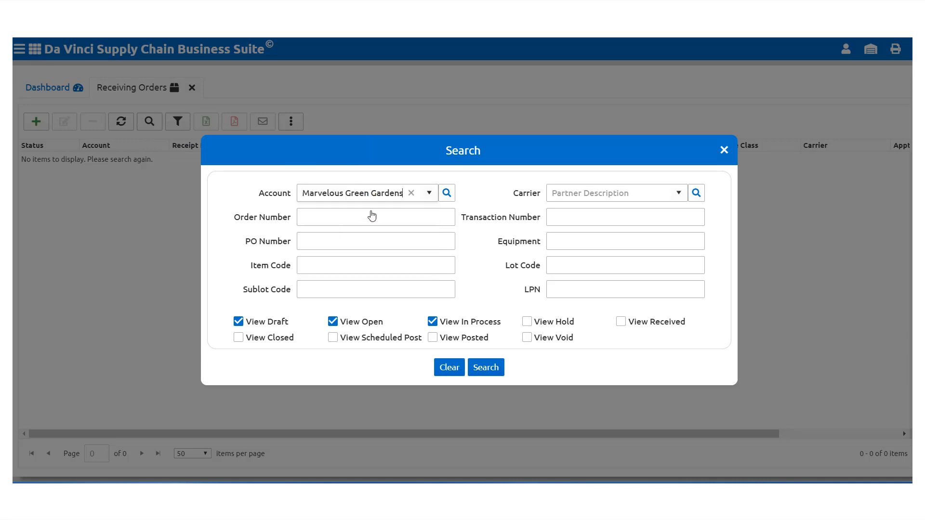
Restrict the receiving order search to posted orders only, excluding draft, open and in-process ones, and run it
click(431, 321)
click(333, 321)
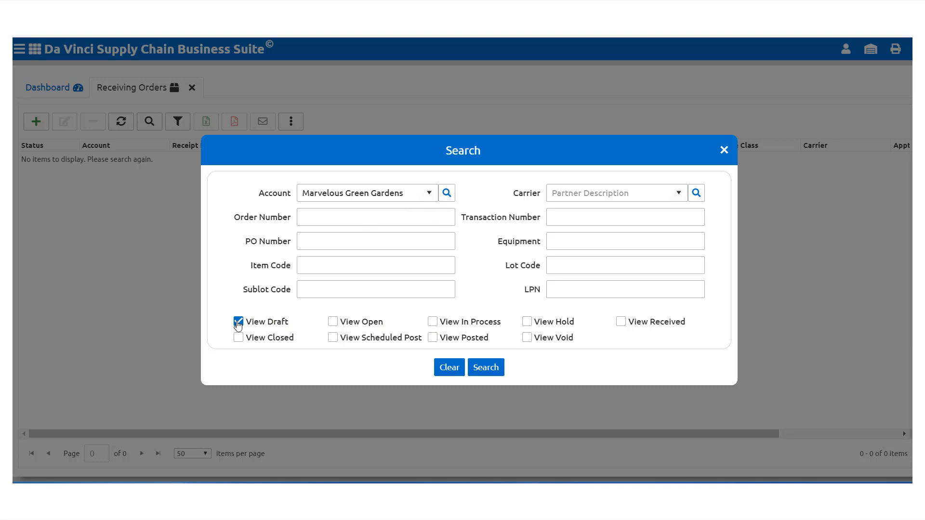
click(238, 322)
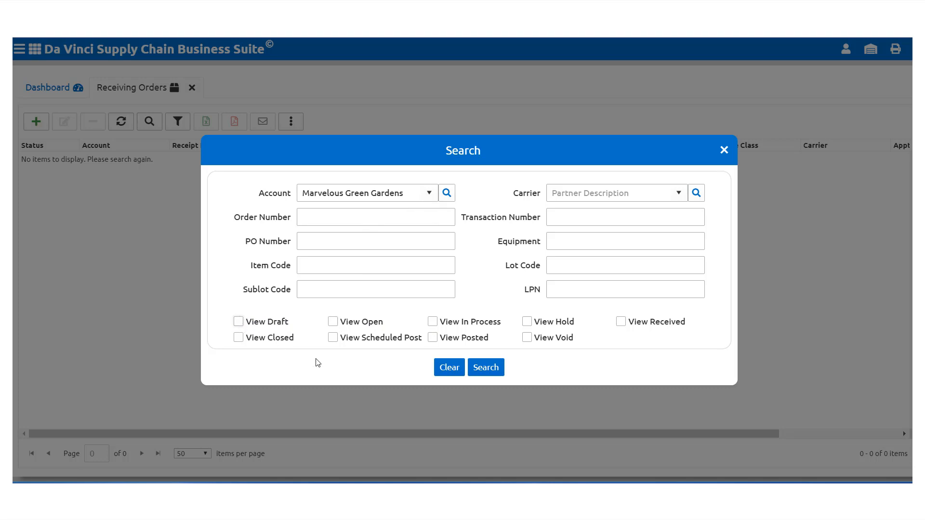
click(439, 339)
click(486, 368)
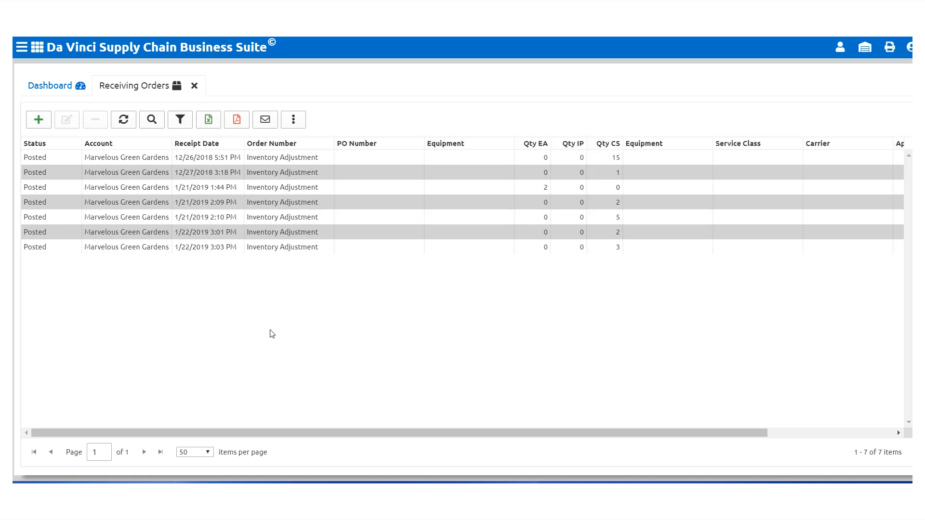
Open the posted inventory adjustment received 1/21/2019 2:09 PM, view its line entries, and close it
click(234, 207)
double_click(234, 207)
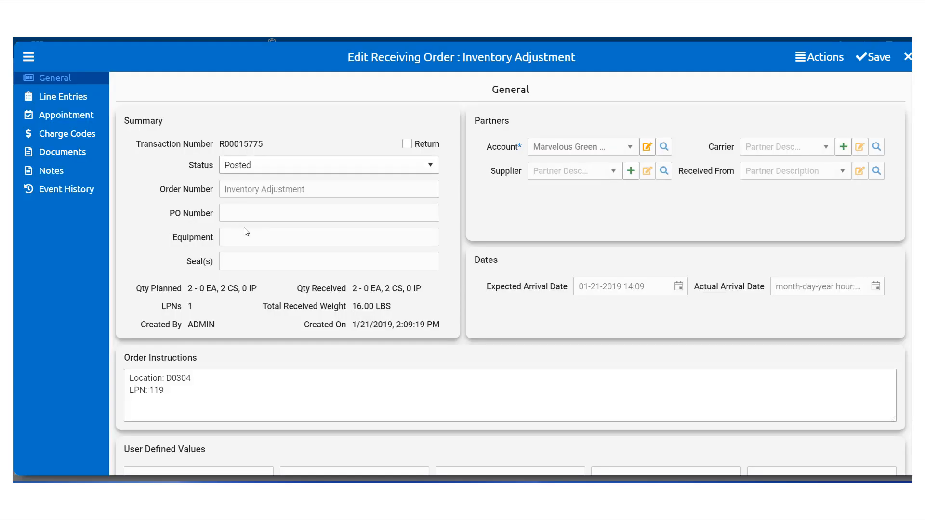
click(95, 98)
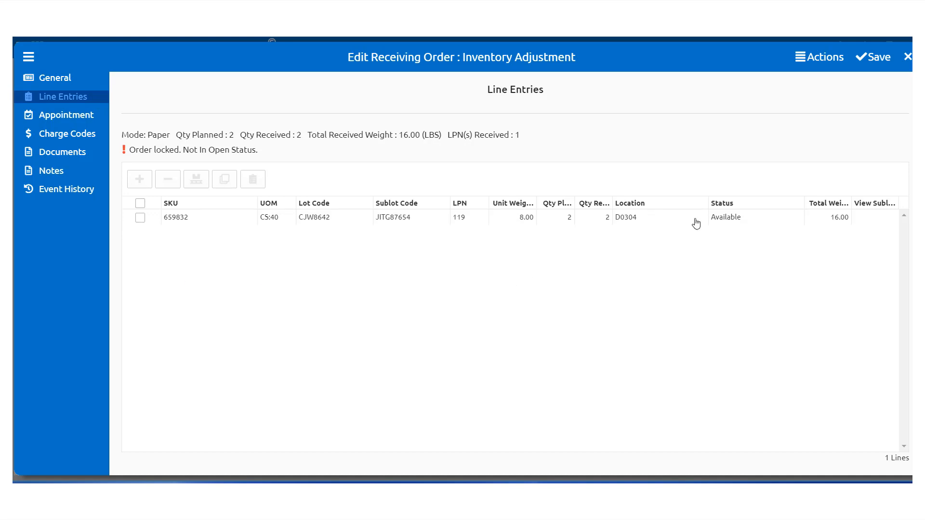
click(908, 57)
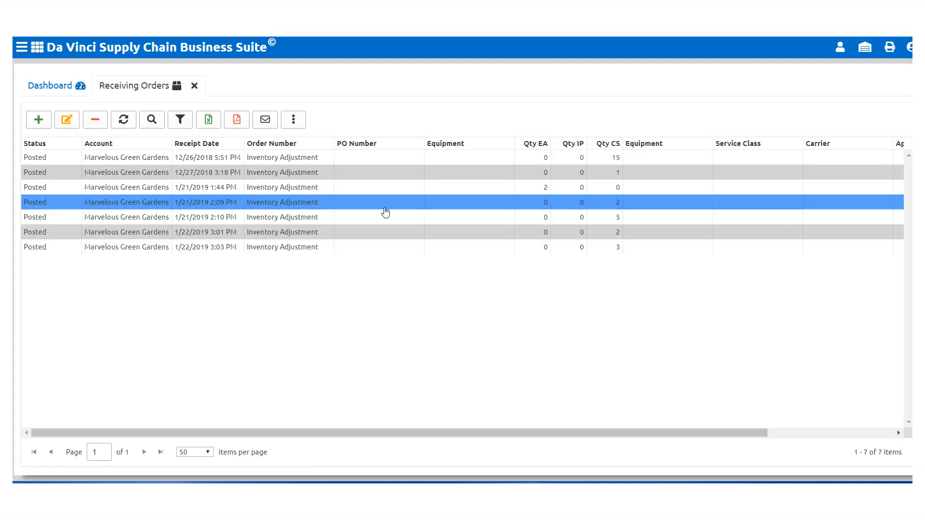
Open the posted inventory adjustment received 1/21/2019 2:10 PM, view its line entries, and close it
double_click(313, 220)
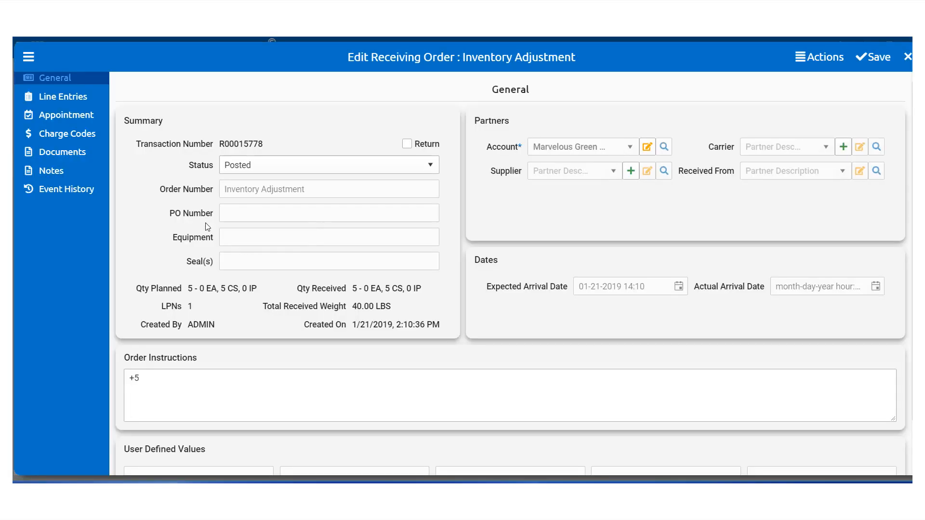
click(30, 96)
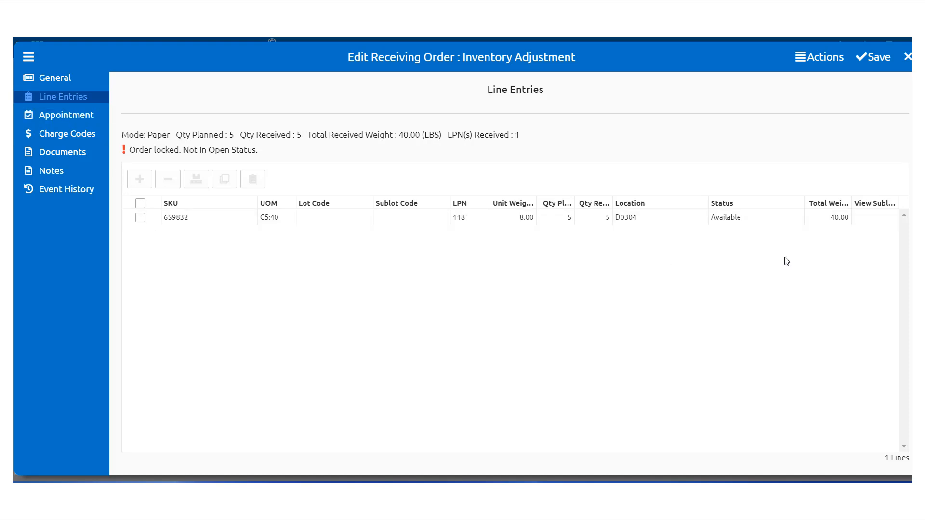
click(907, 56)
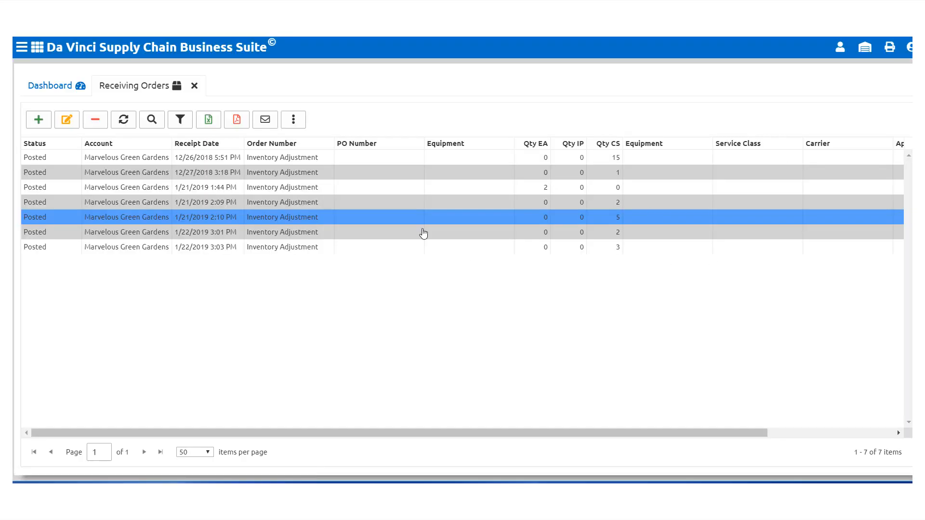
Open the posted inventory adjustment received 1/22/2019 3:01 PM, view its line entries, and close it
double_click(287, 235)
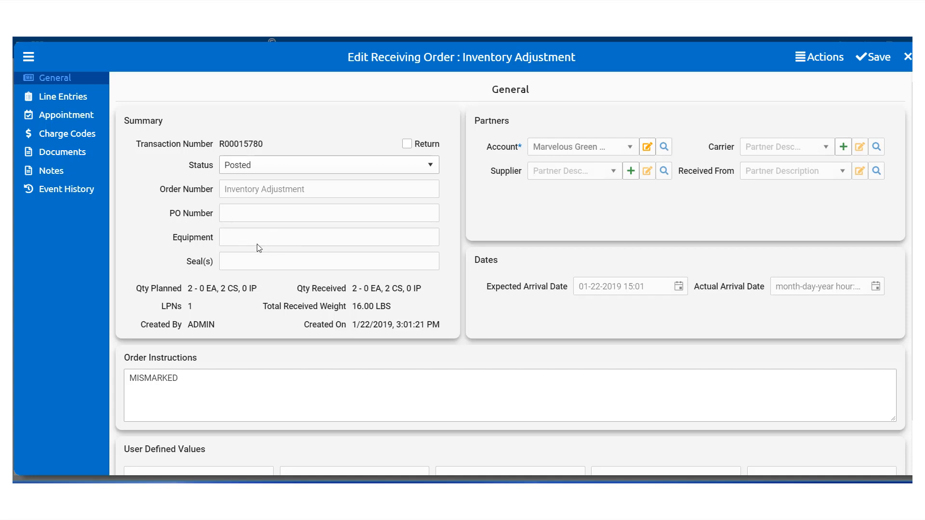
click(62, 96)
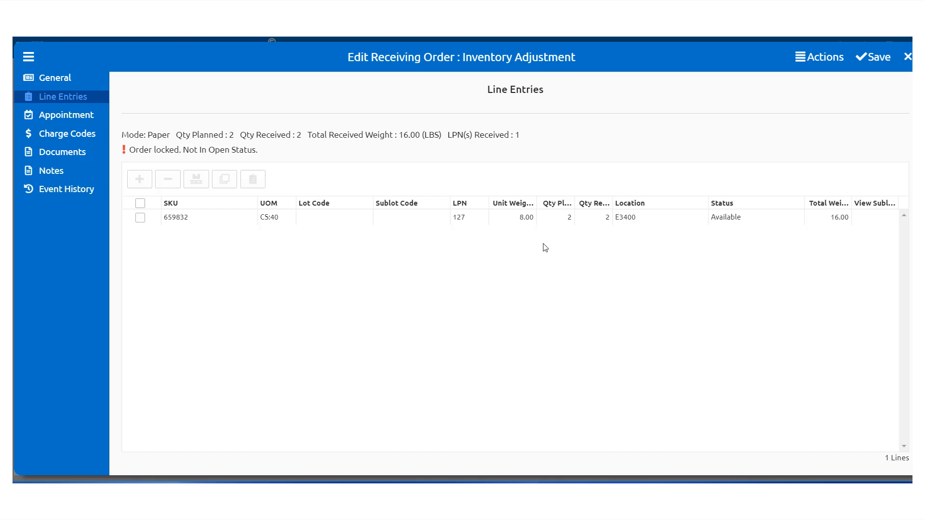
click(909, 58)
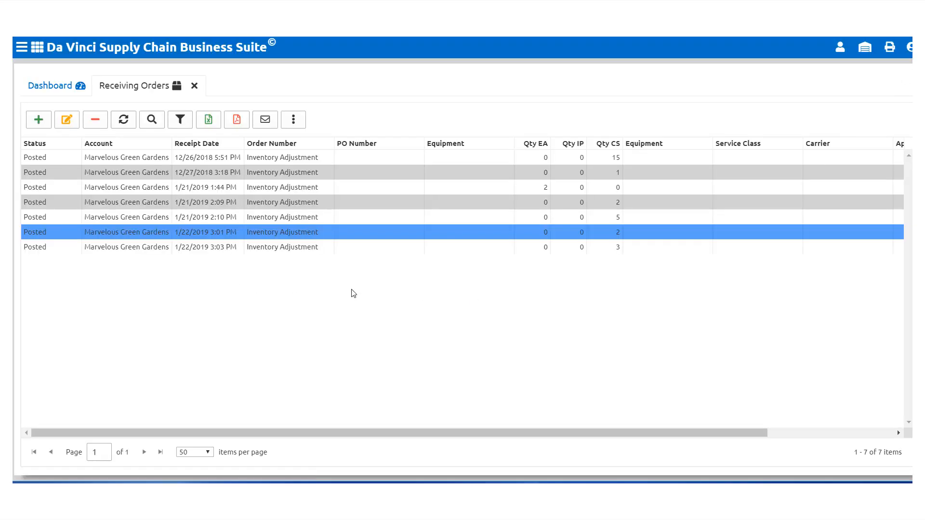
Open the posted inventory adjustment received 1/22/2019 3:03 PM, view its line entries, and close it
double_click(154, 248)
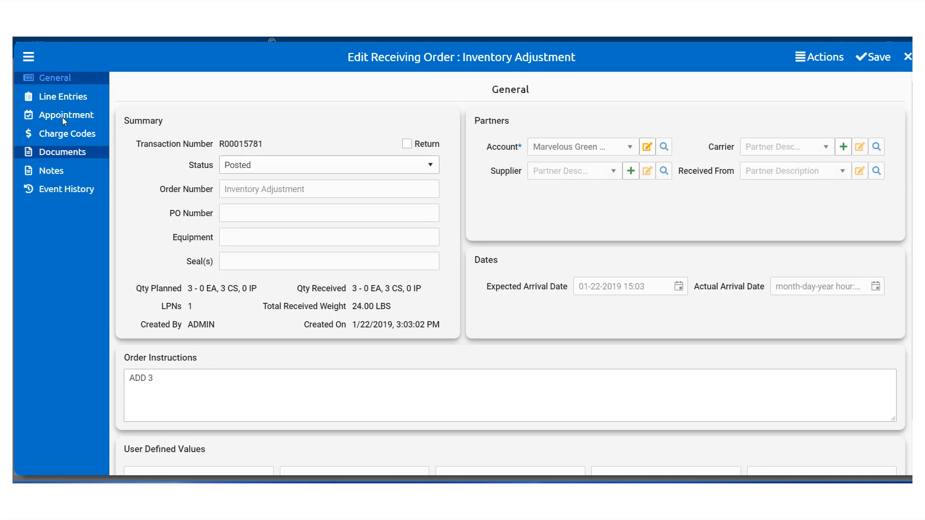
click(65, 97)
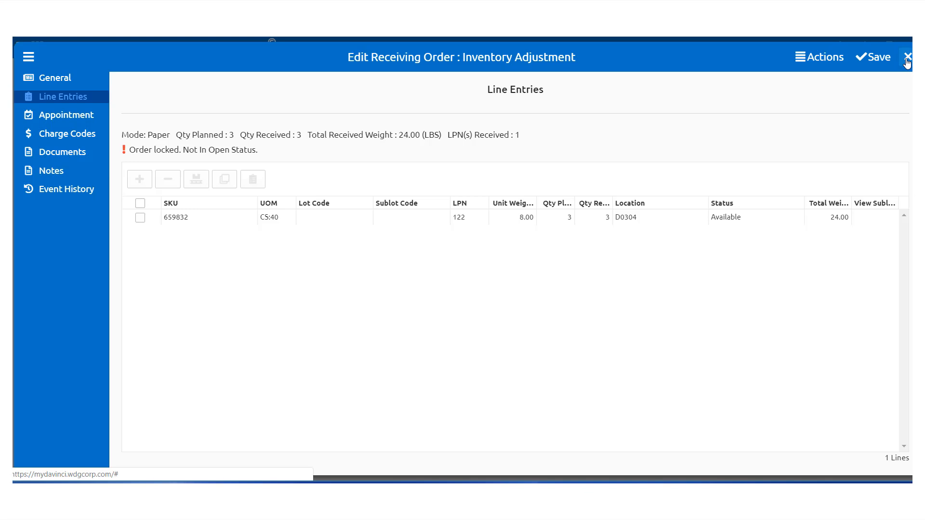
click(908, 57)
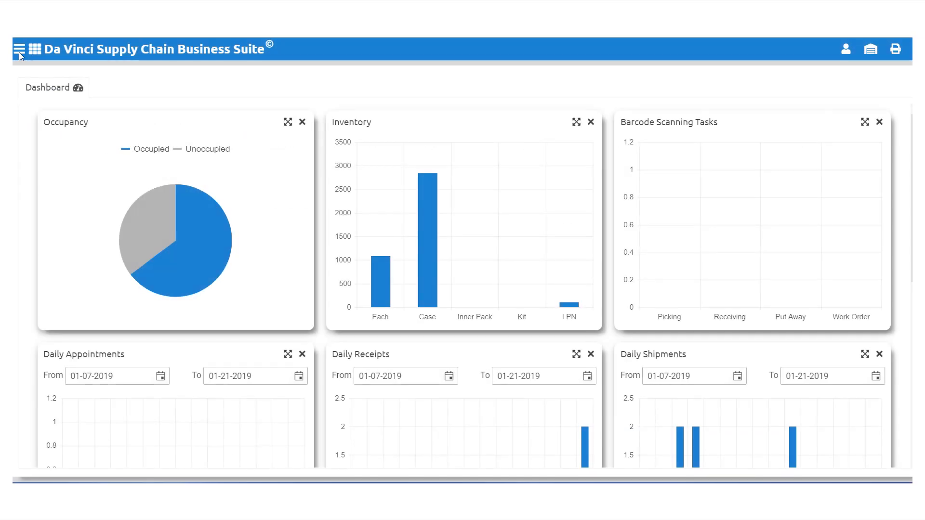
Open Items / SKUs and search for enabled items of the Marvelous Green Gardens account
click(19, 51)
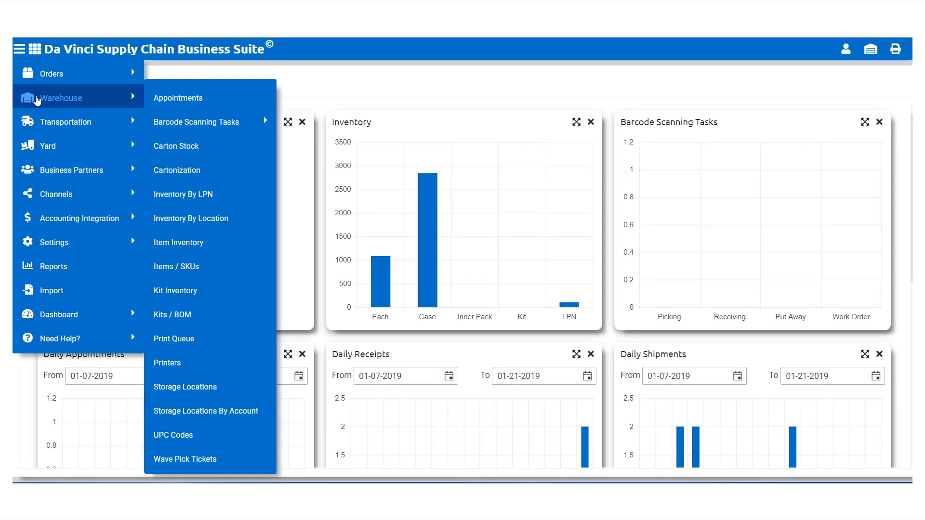
mouse_move(73, 98)
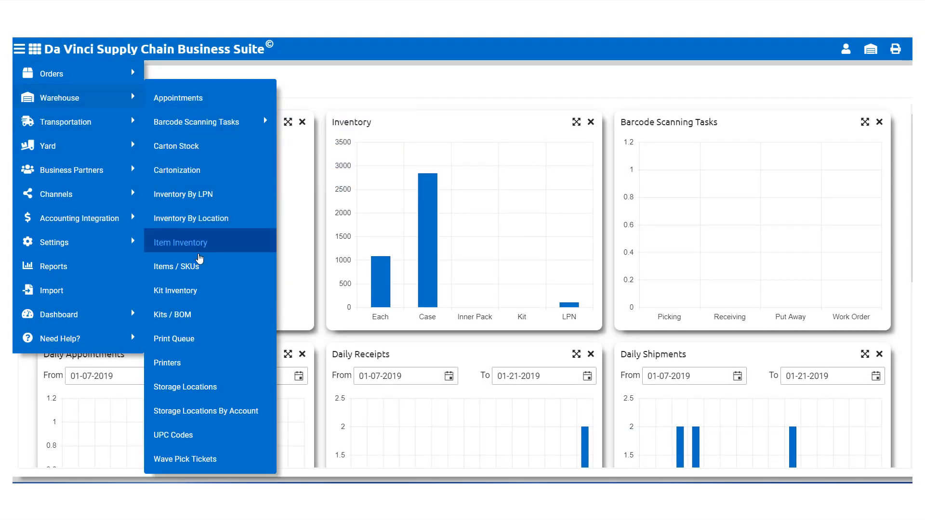
click(199, 269)
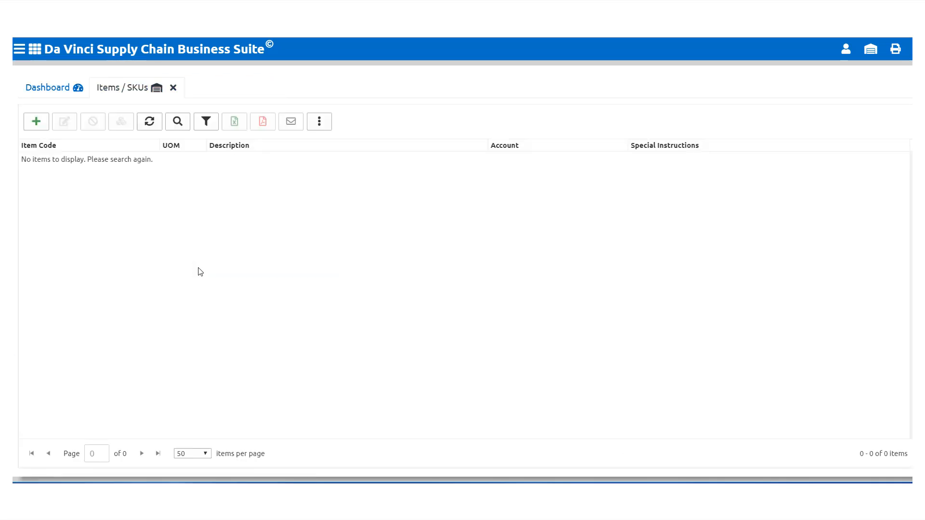
click(177, 122)
text(MAR)
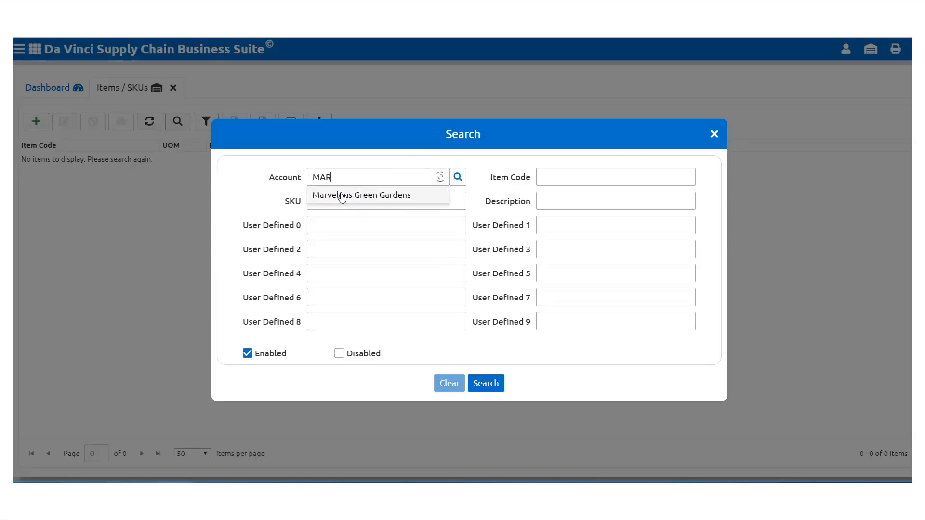
click(341, 196)
click(479, 388)
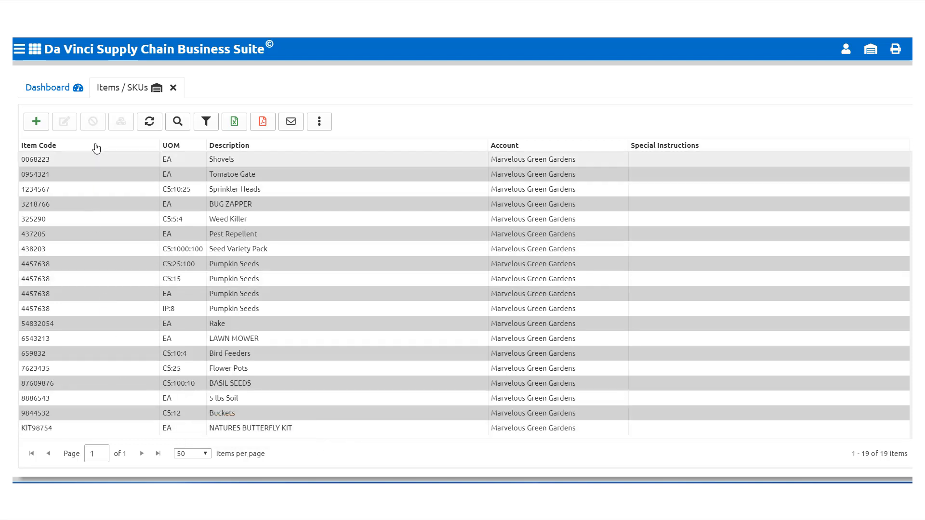
Open Item Inventory and search for available inventory with the item description NATURES
click(20, 49)
mouse_move(83, 95)
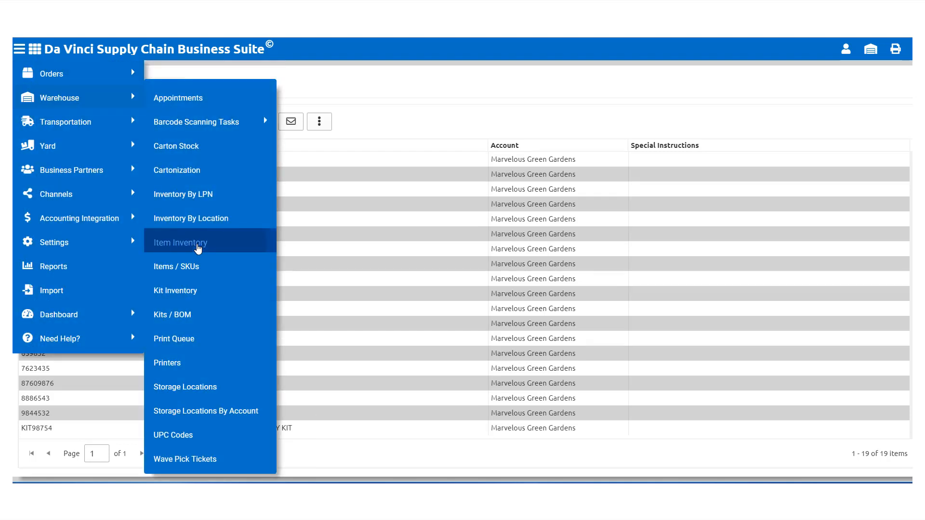
click(198, 247)
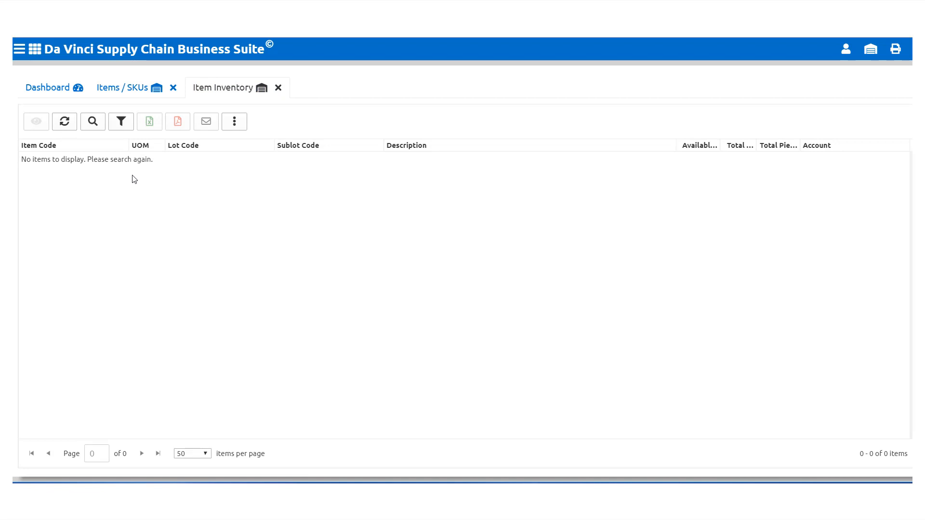
click(93, 122)
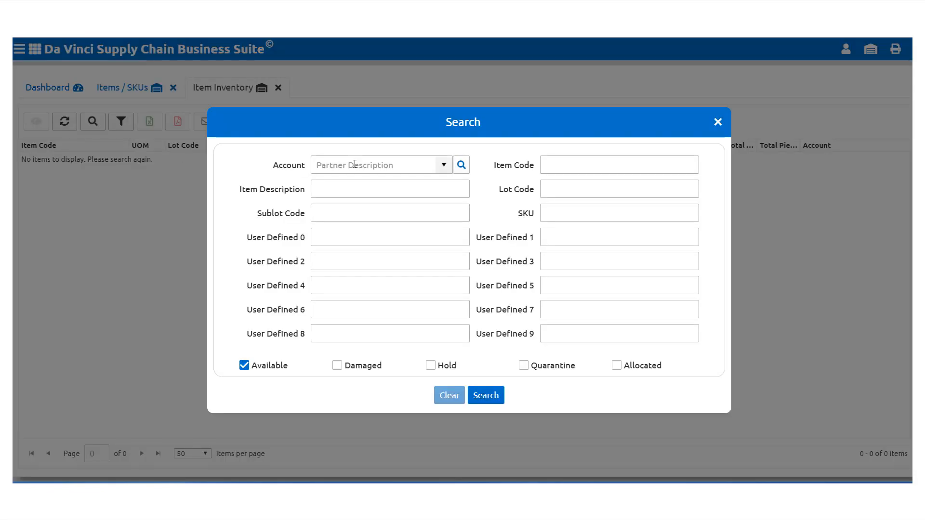
click(358, 192)
text(NATU)
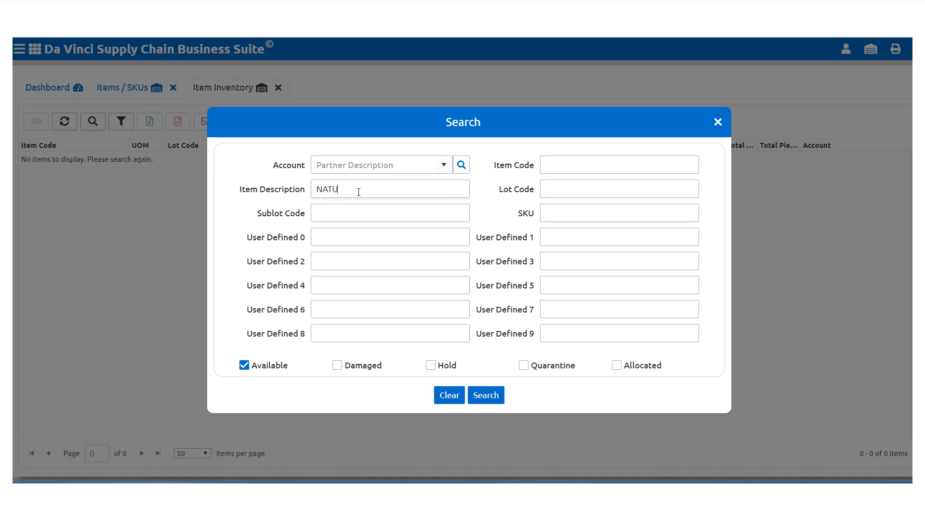
text(RES)
click(486, 396)
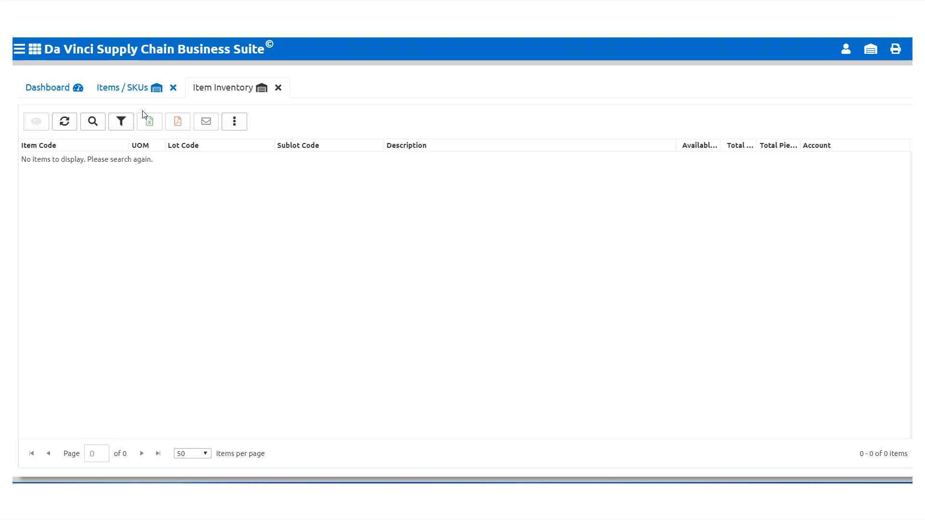
From Items / SKUs, start an inventory adjustment for NATURES BUTTERFLY KIT with location DOCK1 and adjusted quantity 3
click(134, 89)
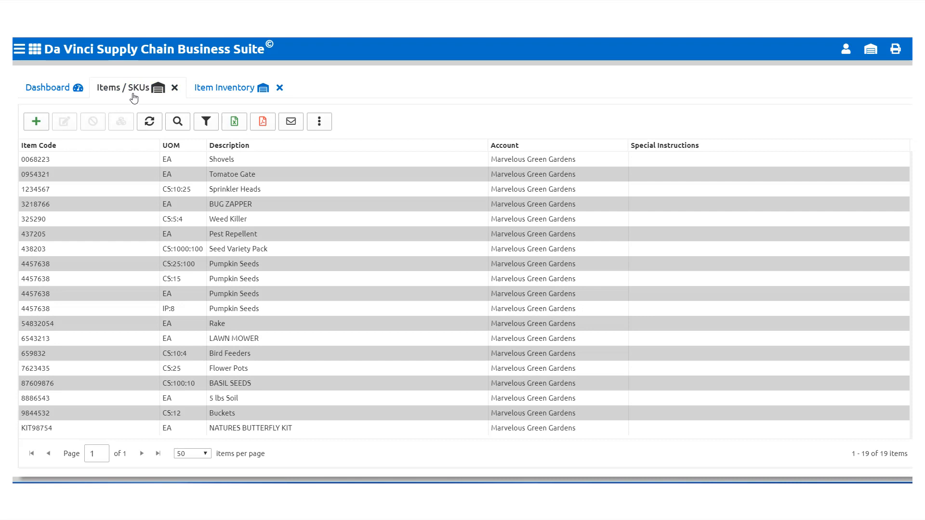
click(270, 431)
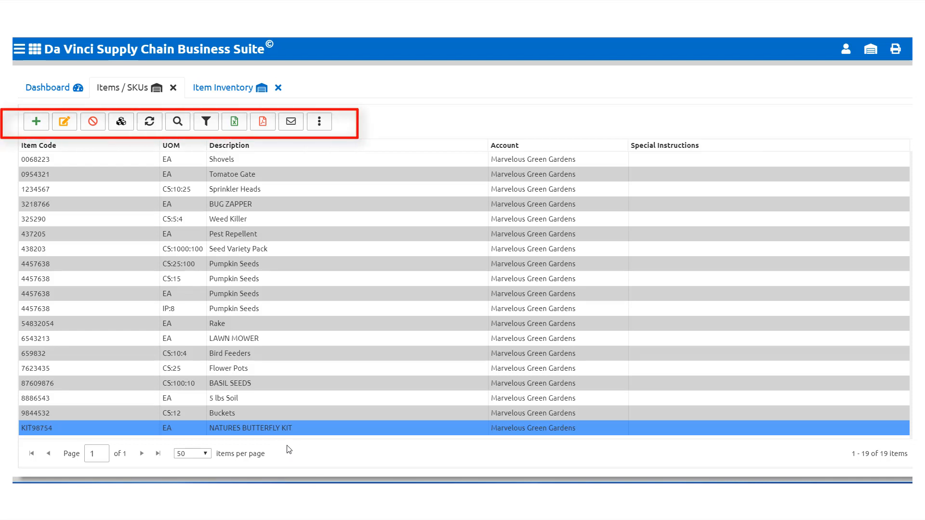
click(123, 126)
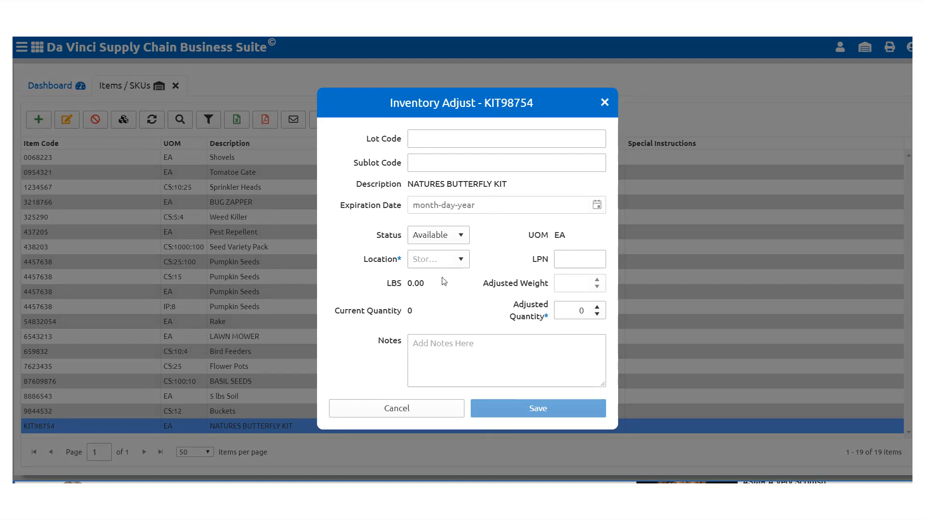
click(441, 263)
text(DOCK1)
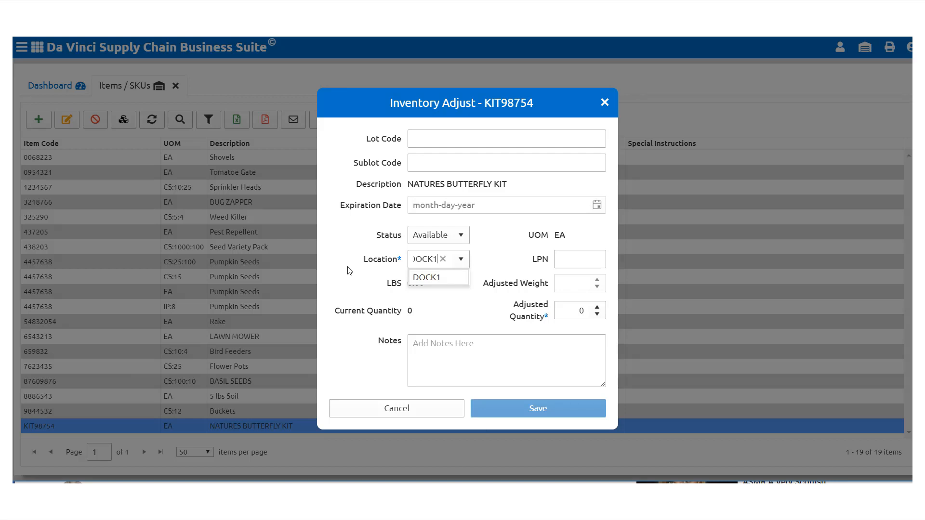
click(427, 278)
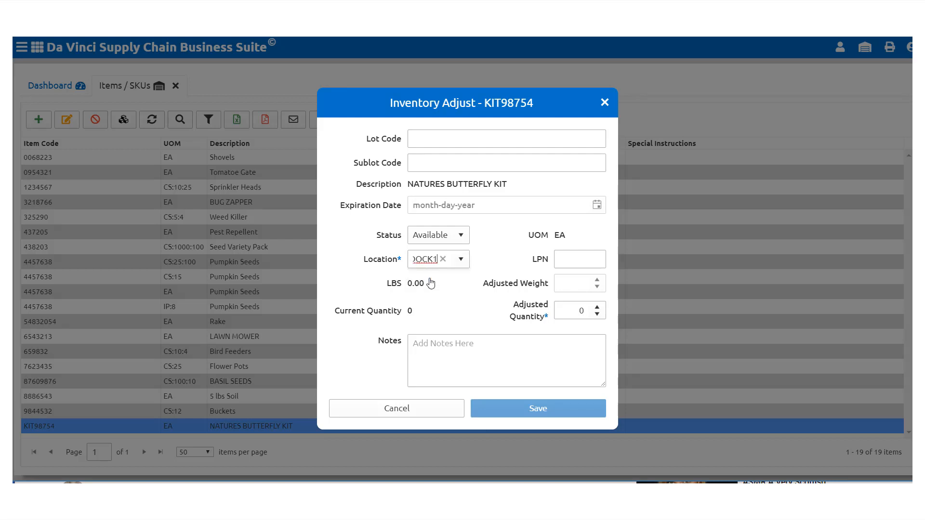
double_click(597, 307)
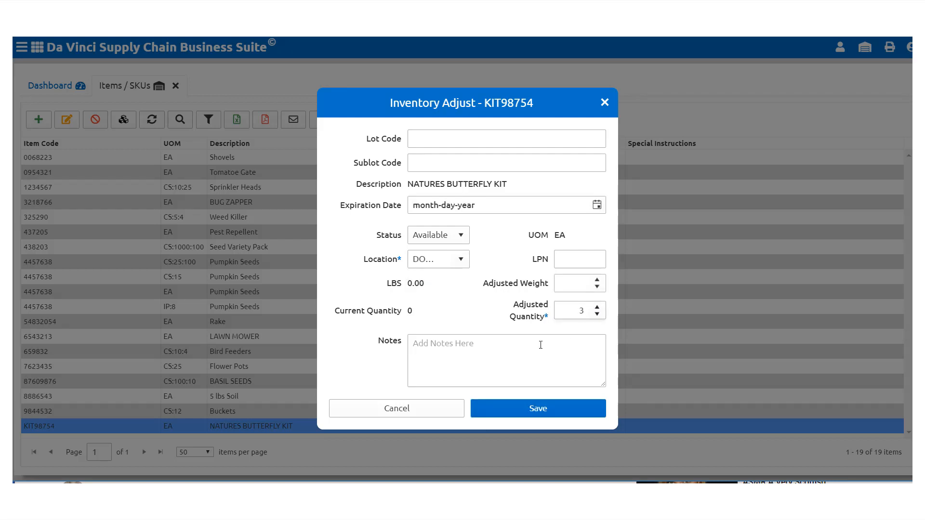
Add the note "CONCEALED SHORTCASE" to the kit's inventory adjustment and save it
click(493, 335)
text(CONCEALED S)
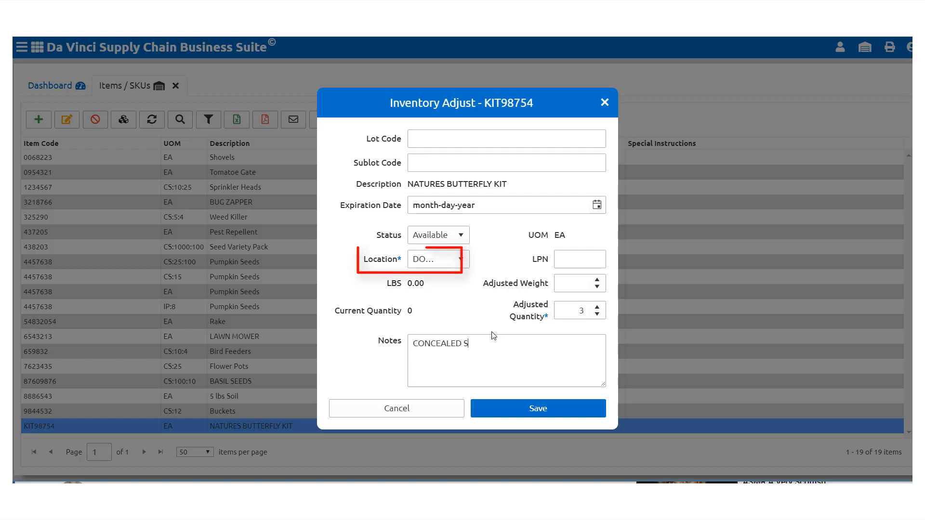
text(HORTCASE)
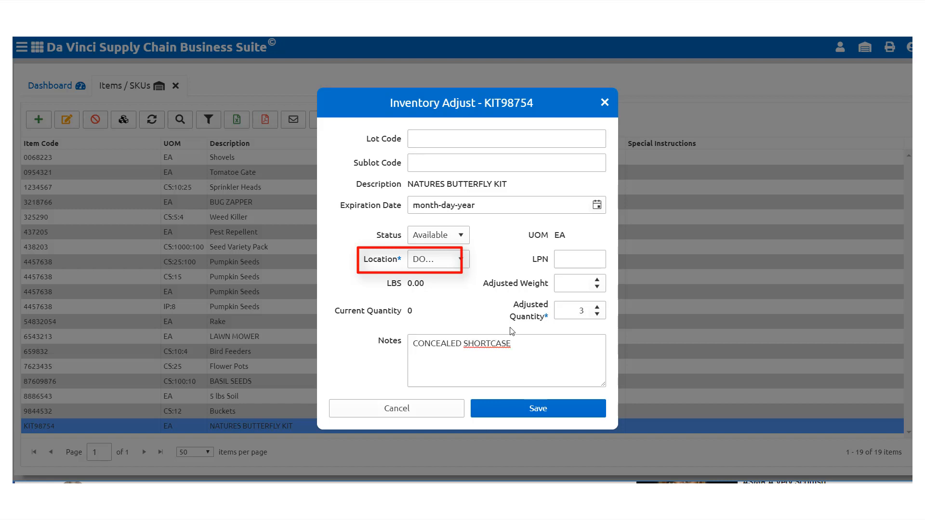
click(551, 408)
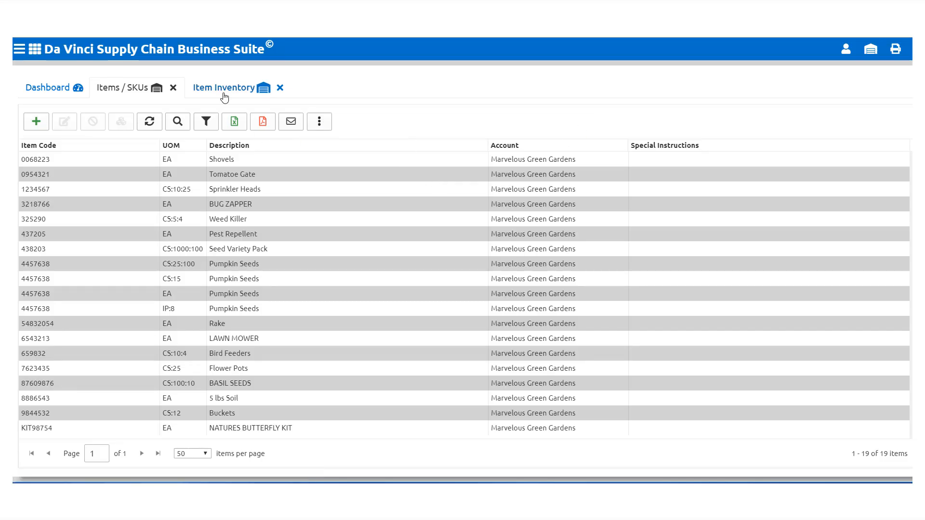
Return to Item Inventory and open the inventory detail of NATURES BUTTERFLY KIT
click(254, 94)
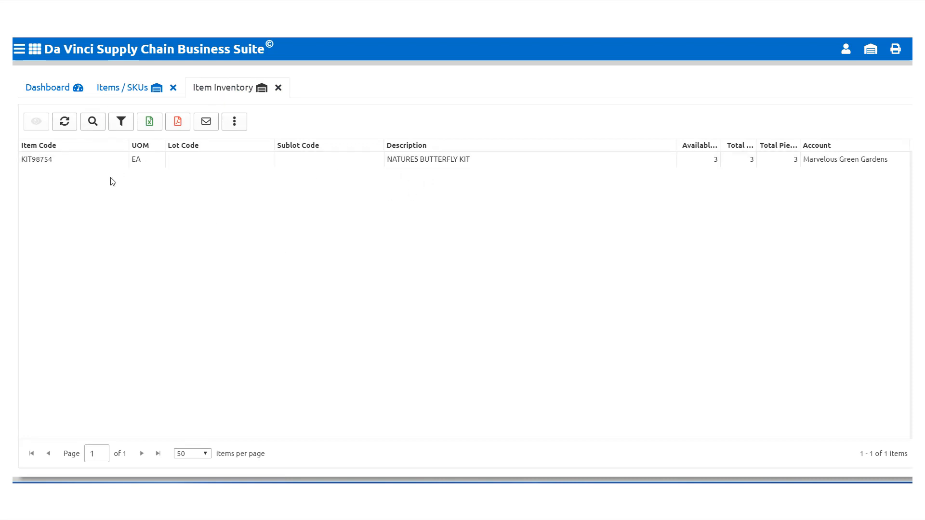
click(99, 162)
double_click(112, 161)
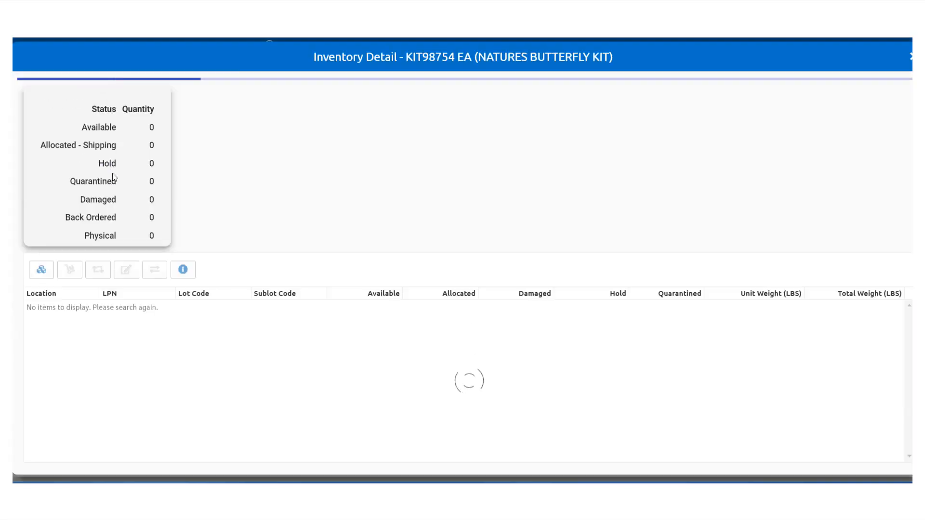